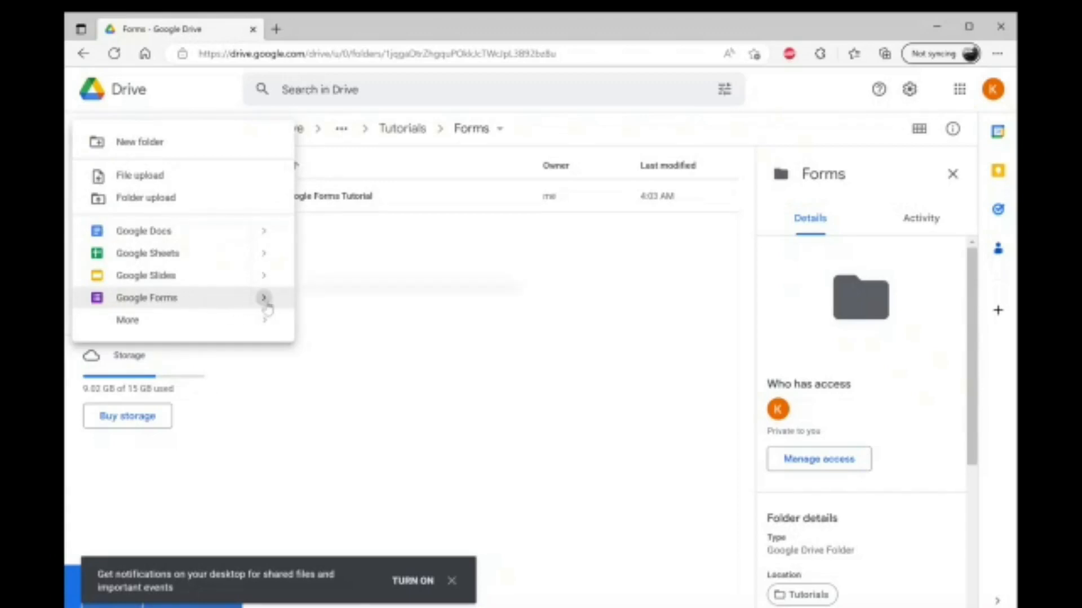
- Open the Google Forms template gallery from the Forms folder and browse its Personal, Work and Education templates
mouse_move(266, 307)
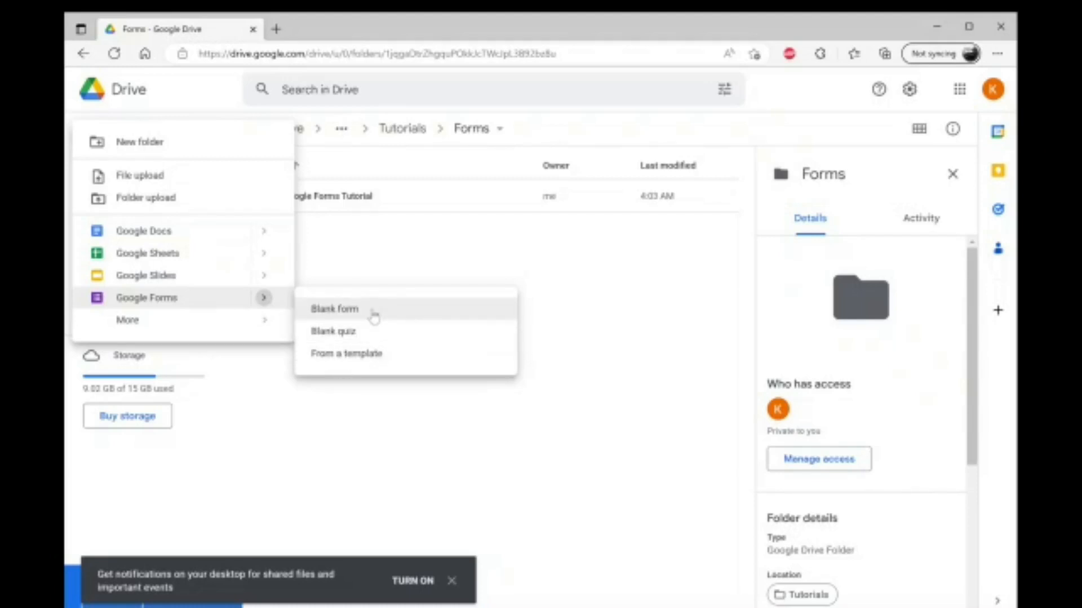
left_click(358, 355)
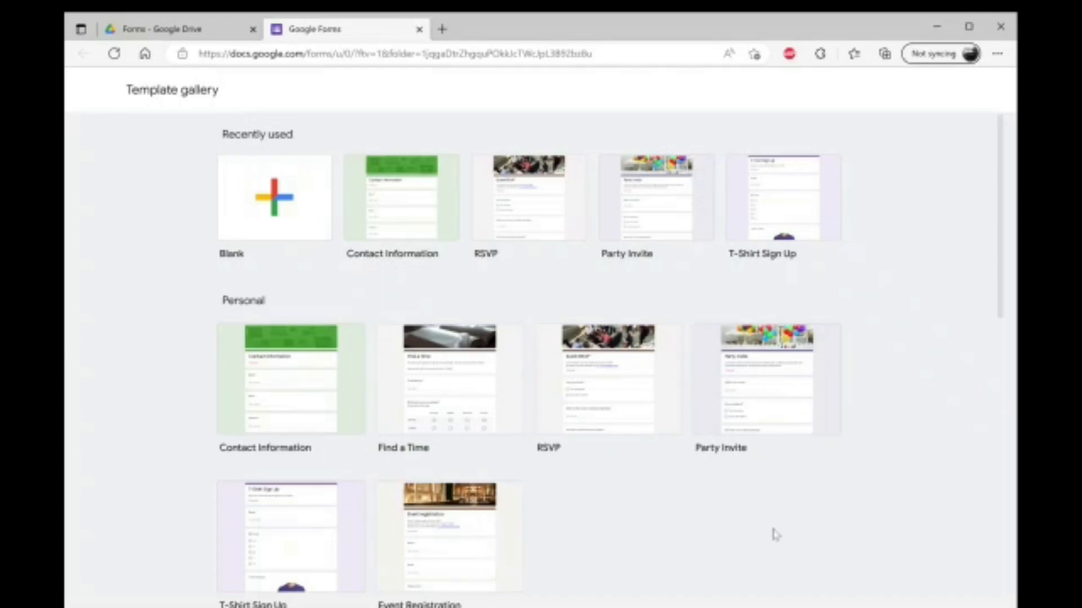
scroll(935, 437, "down", 6)
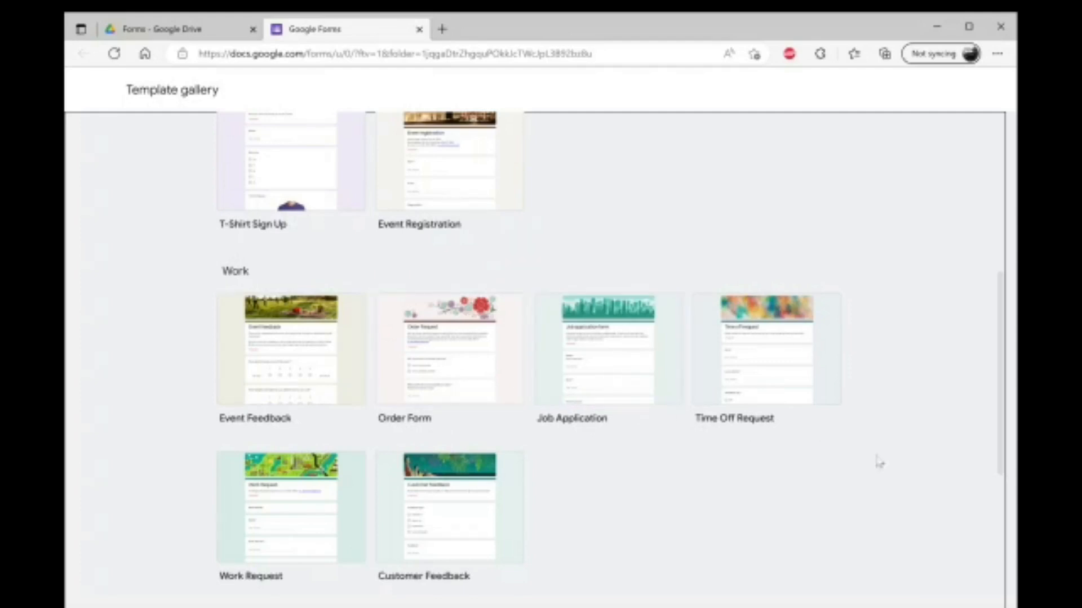
scroll(945, 489, "down", 5)
scroll(946, 489, "down", 1)
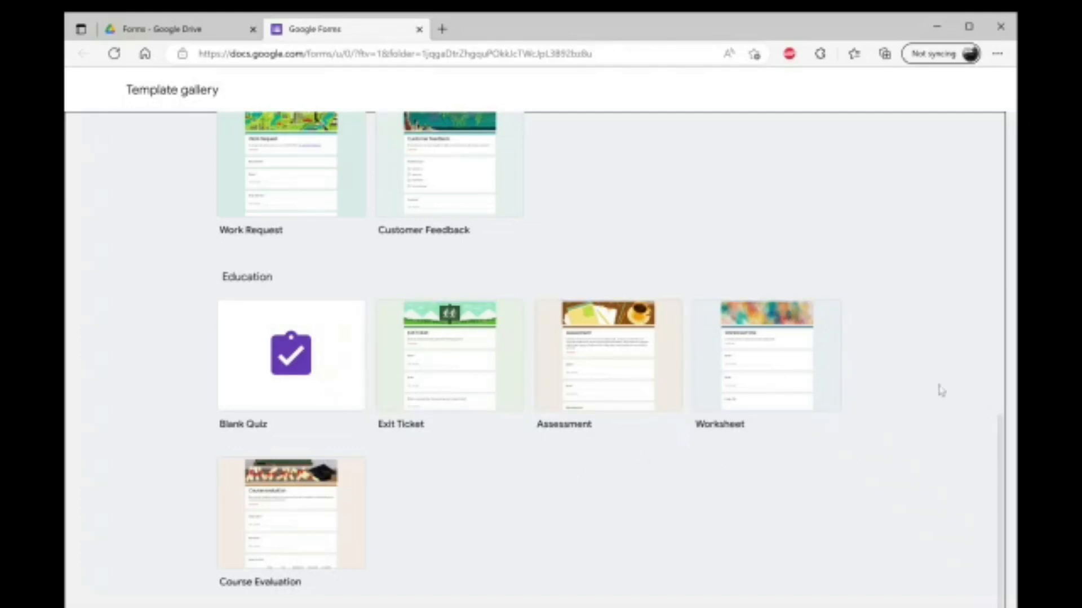
scroll(979, 294, "up", 10)
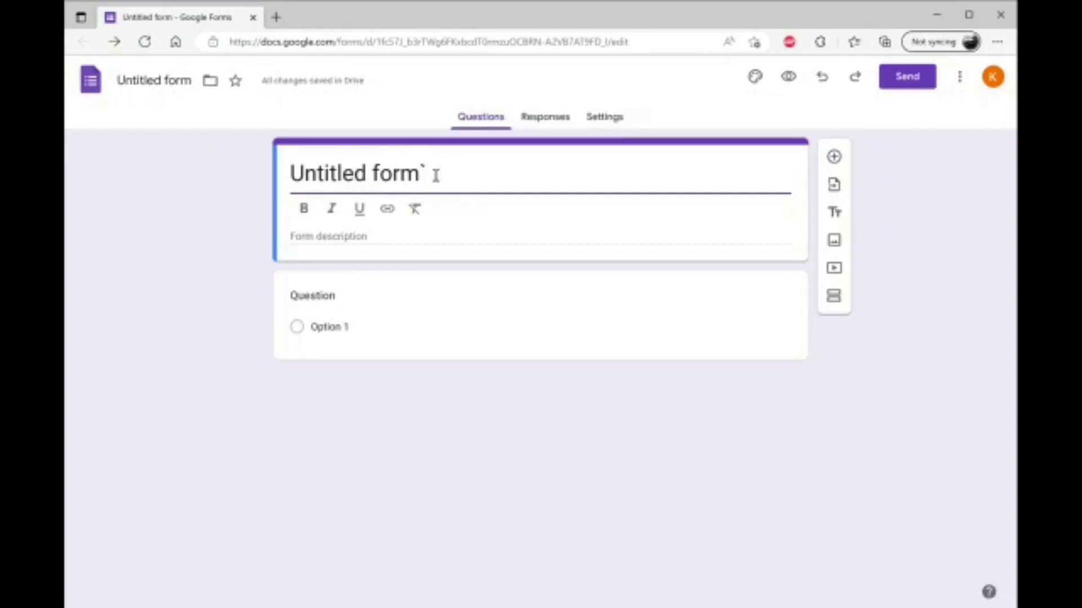
- Replace the untitled form's heading with "My First Form"
left_click_drag(435, 176, 282, 176)
type("My ")
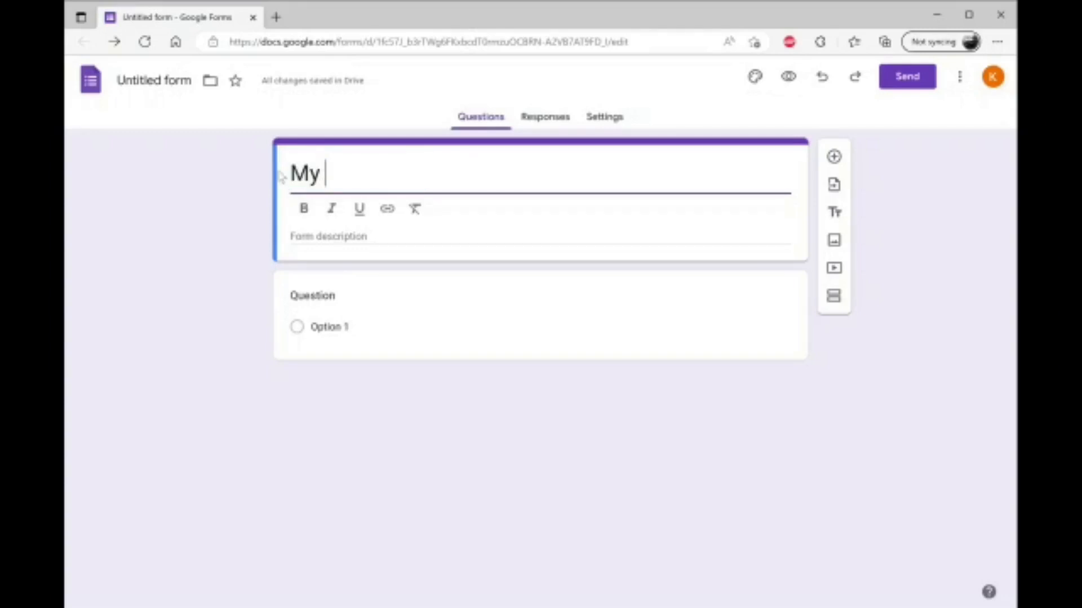
type("First Form")
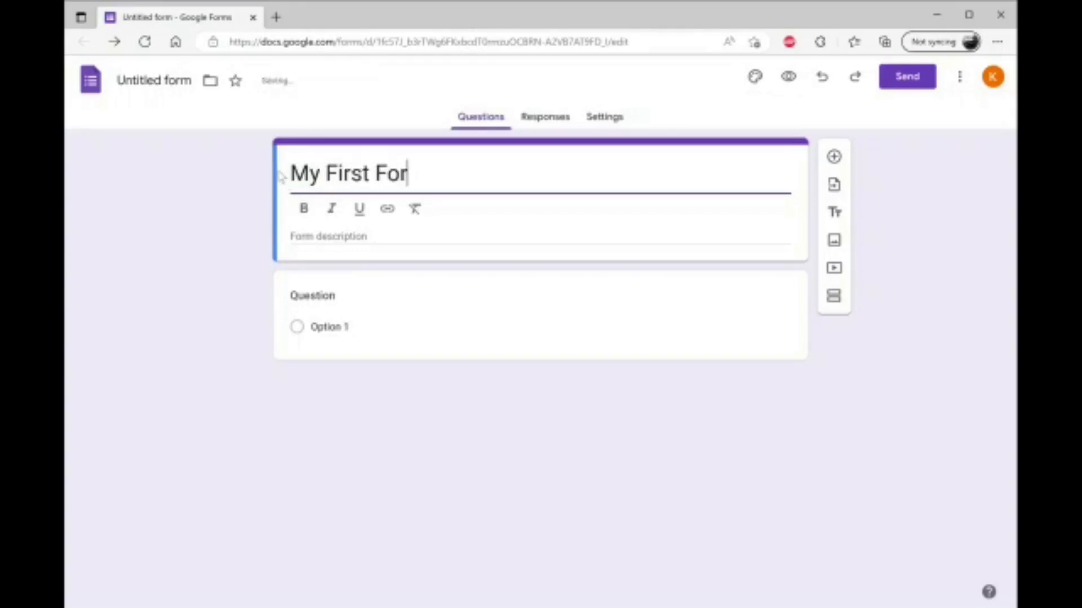
- Add the form description "This is my first Google Form" and name the form file "My First Form" after its heading
left_click(365, 235)
type("This is my ")
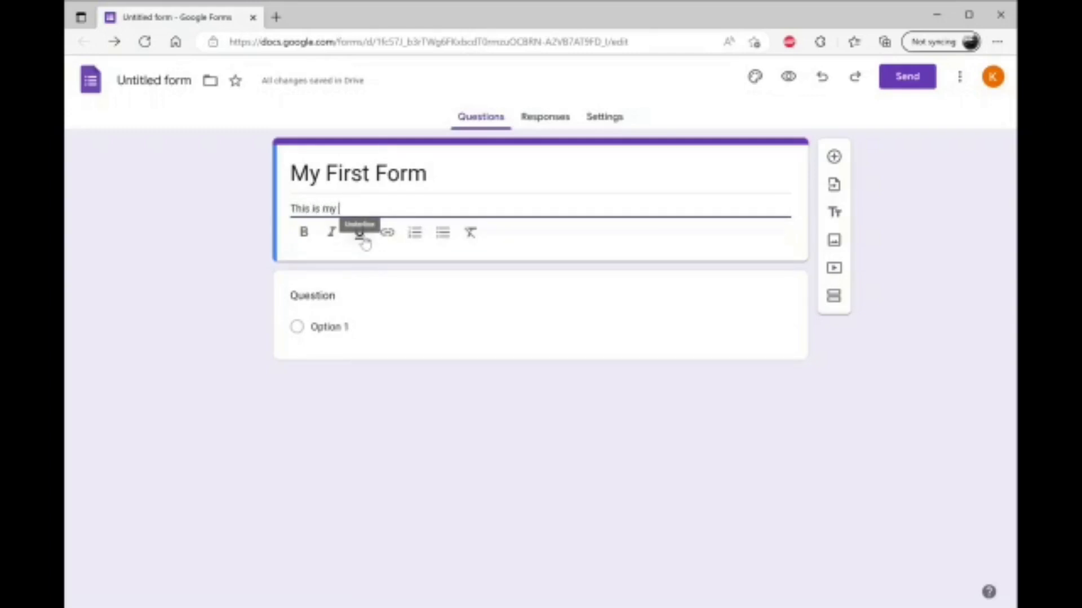
type("first Google Form")
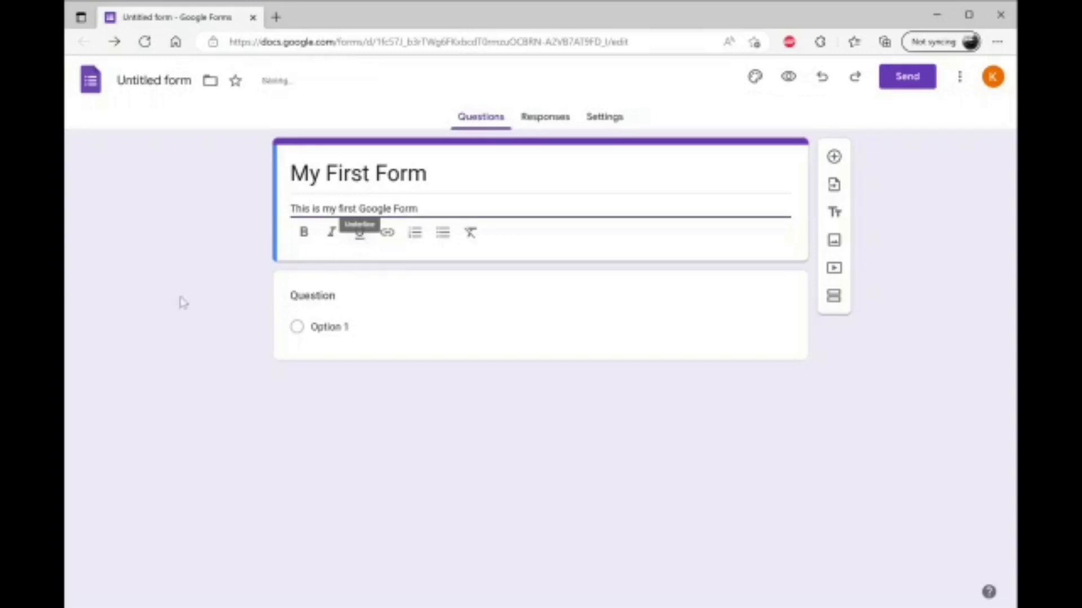
left_click(194, 362)
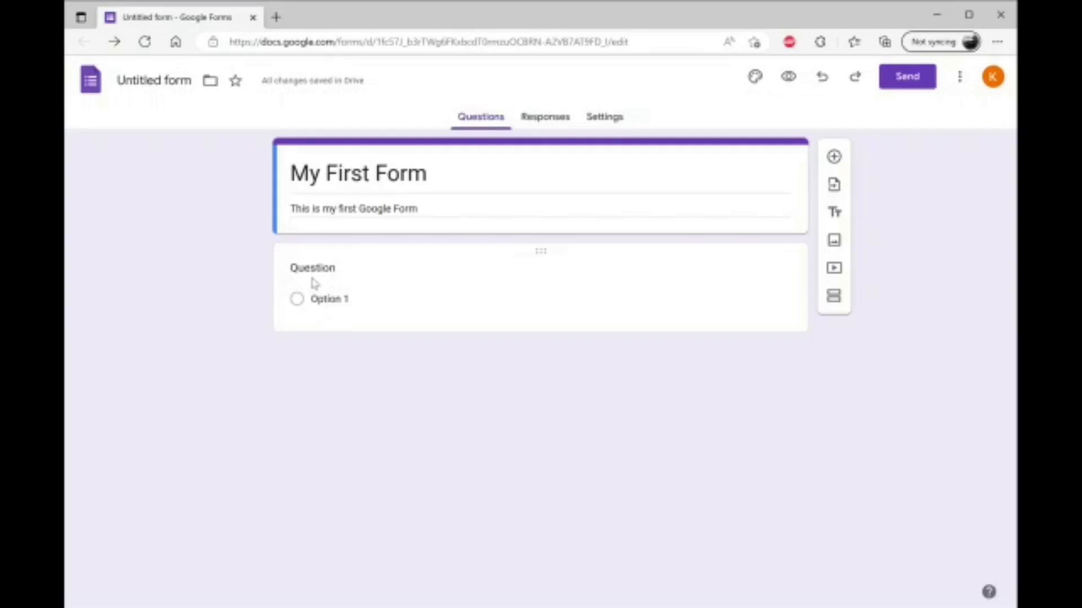
left_click(144, 82)
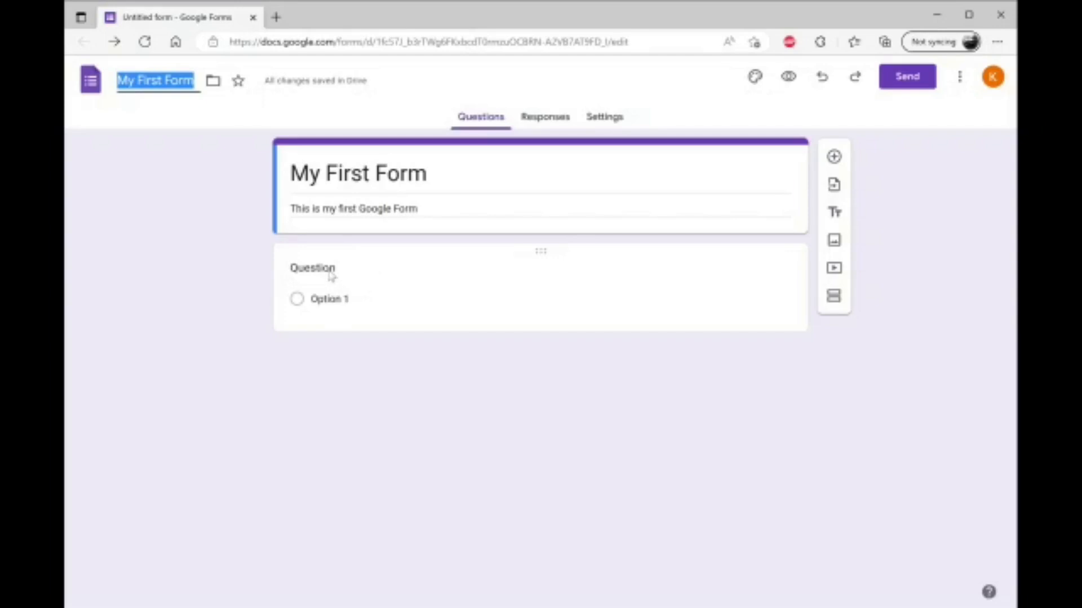
- Enter "What is your favourite fruit?" as the text of the first question, with spacing and spelling corrected
left_click(329, 272)
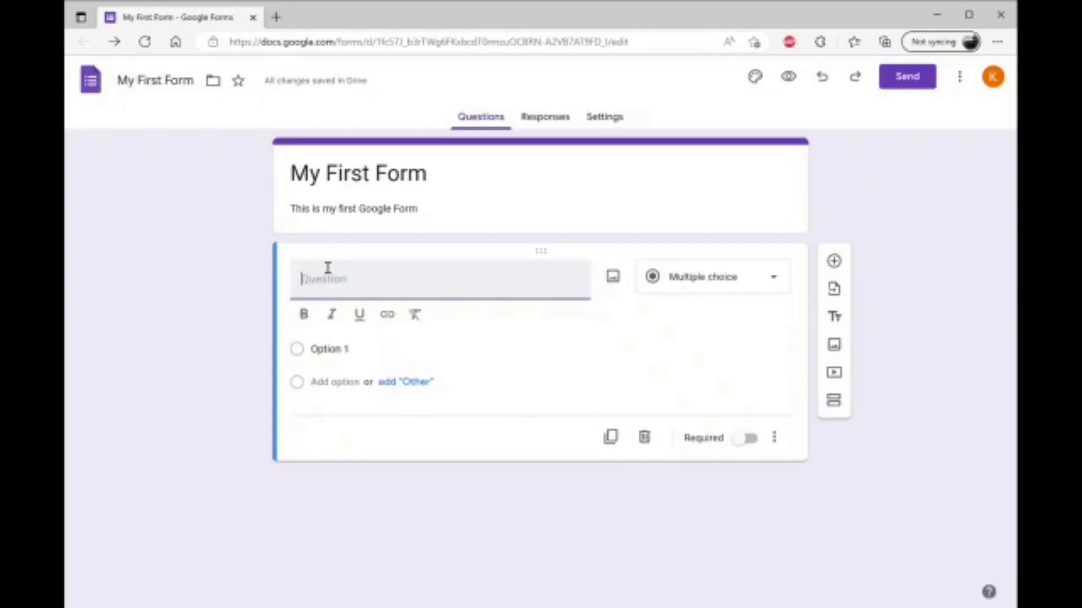
type("What is")
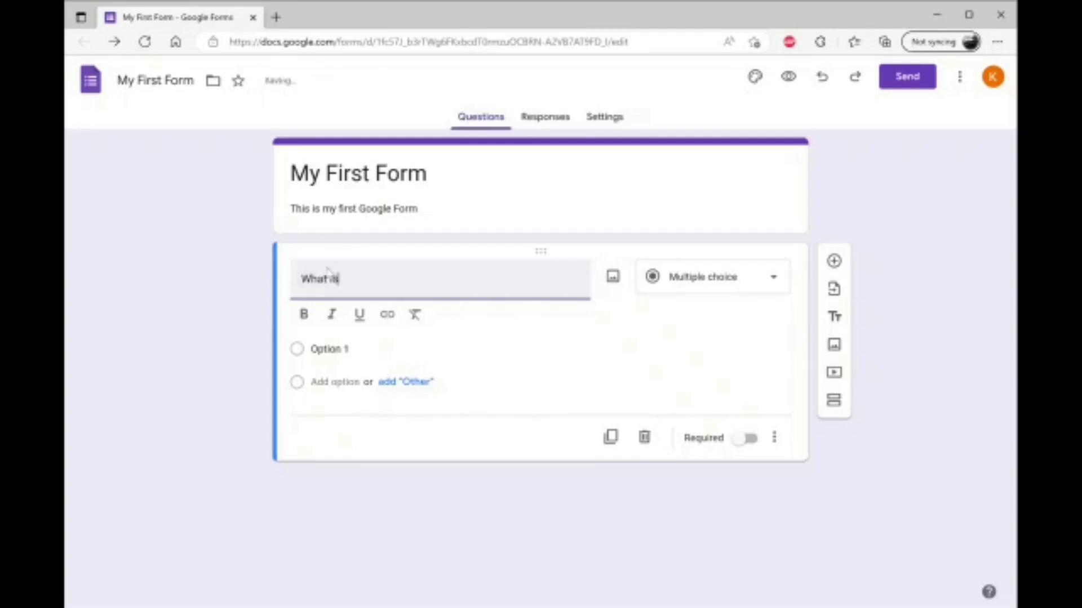
type(" yourfav")
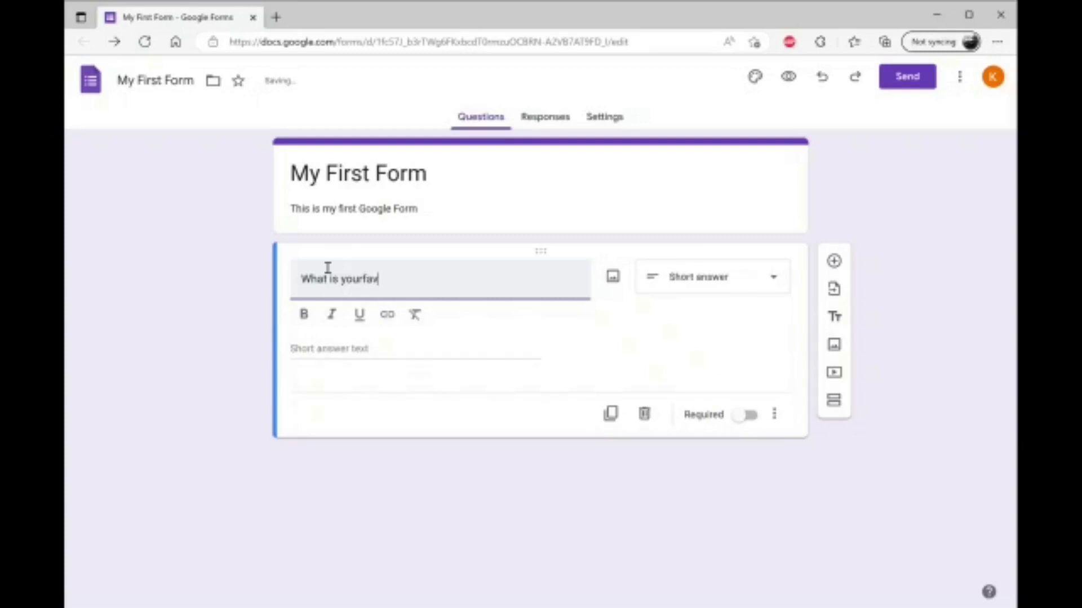
type("ourite ")
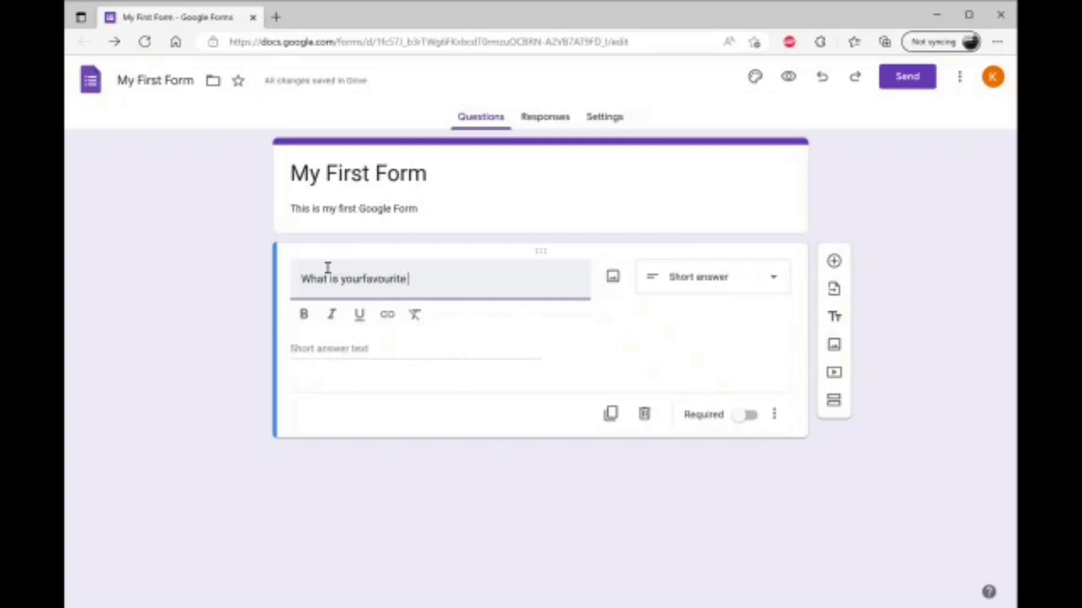
type("riut")
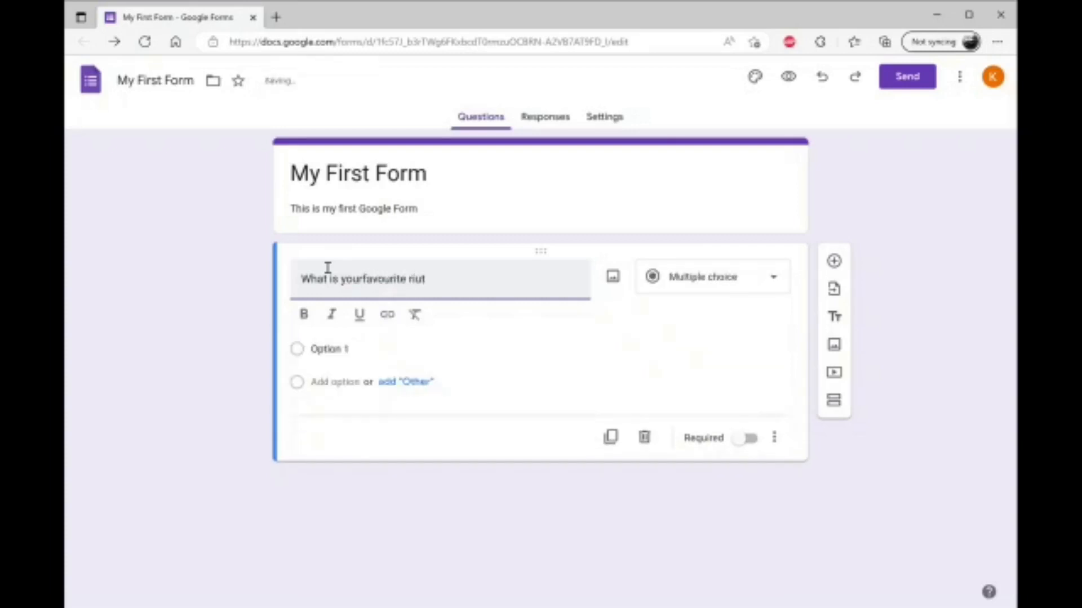
type("f")
key("Right")
type("?")
key("Left")
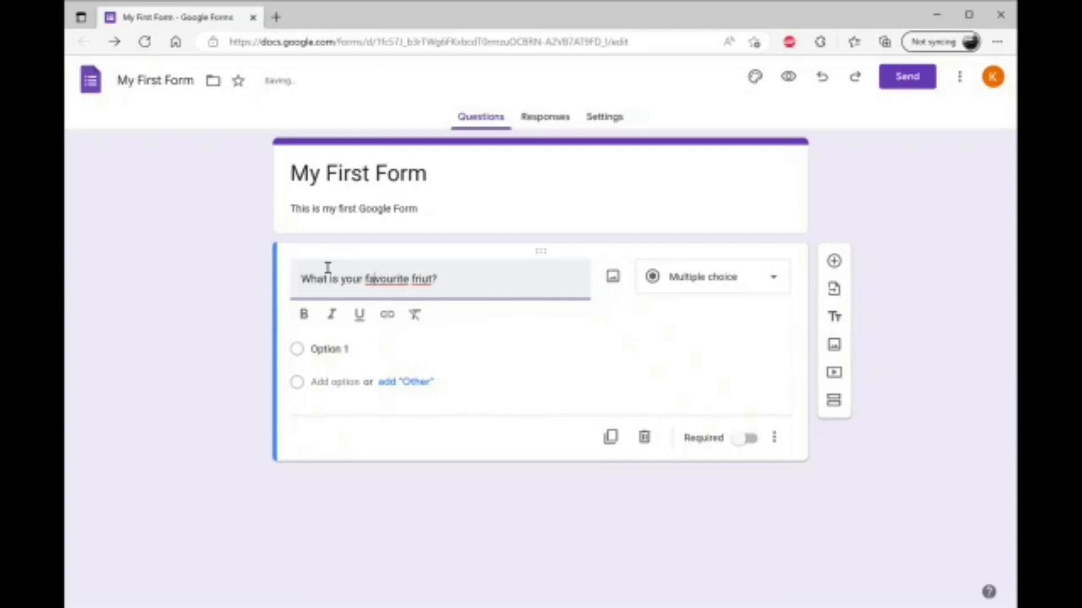
key("Right")
key("Right")
key("Right")
key("Right")
key("Right")
key("Right")
key("Right")
key("Right")
key("Right")
key("Right")
key("BackSpace")
key("BackSpace")
type("ui")
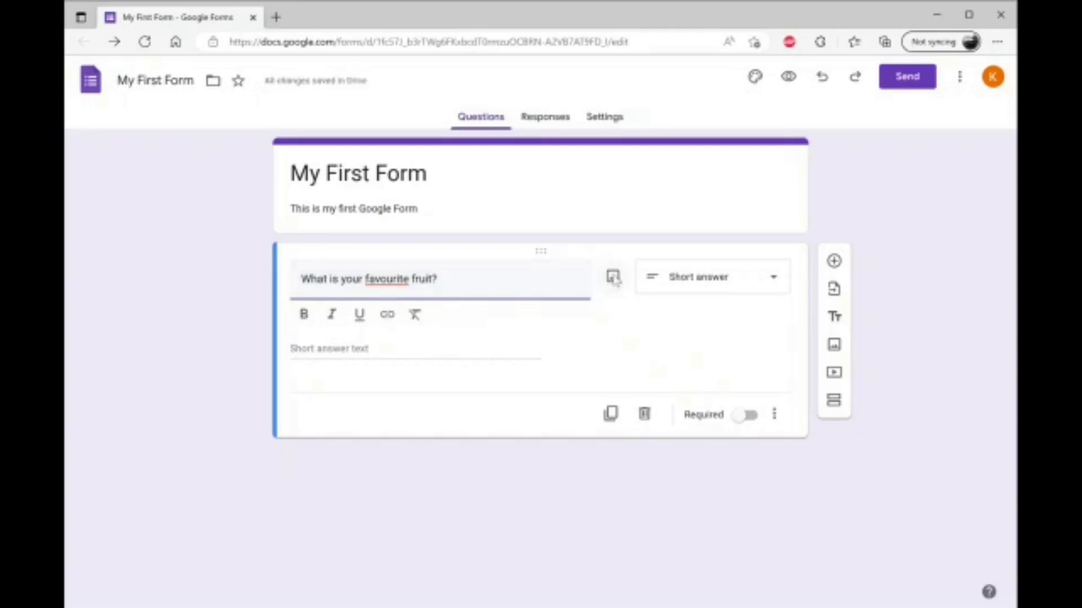
- Try the Paragraph, Multiple choice, Checkboxes, Dropdown and Linear scale answer types on the fruit question
left_click(698, 290)
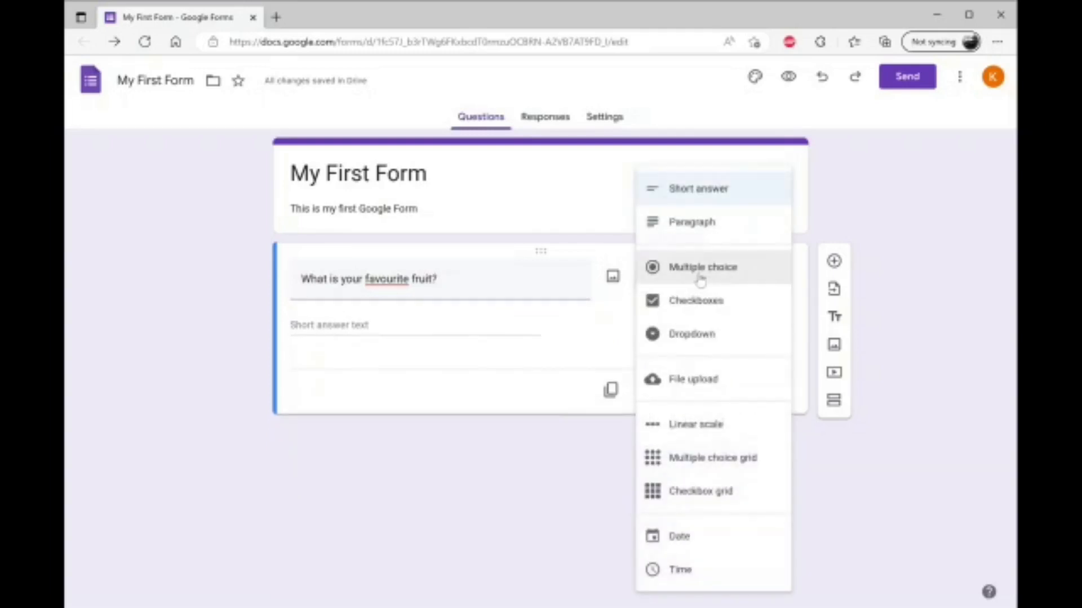
left_click(708, 233)
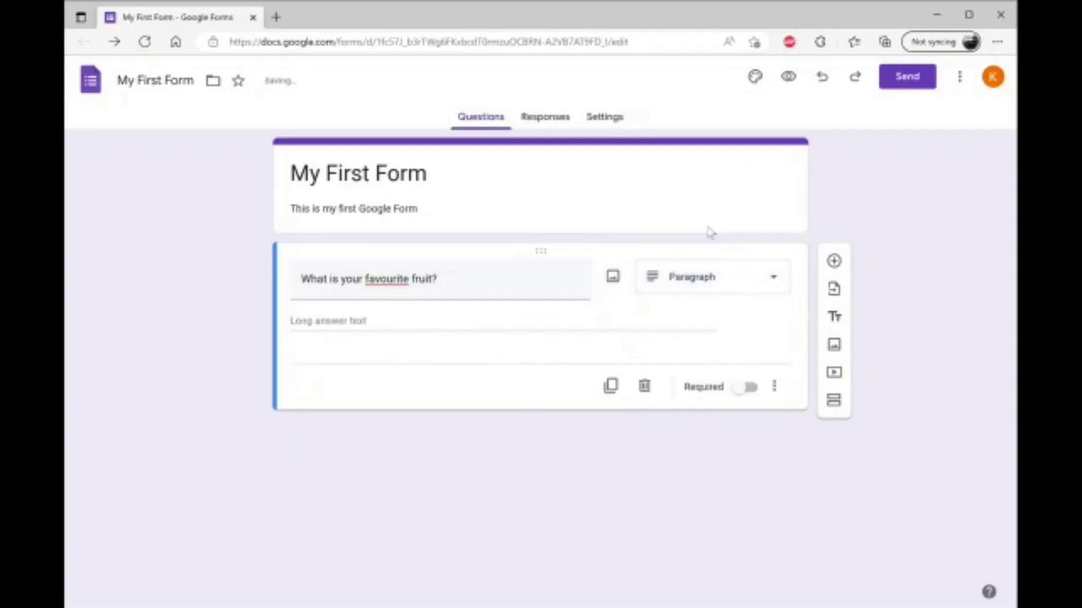
left_click(742, 287)
left_click(735, 279)
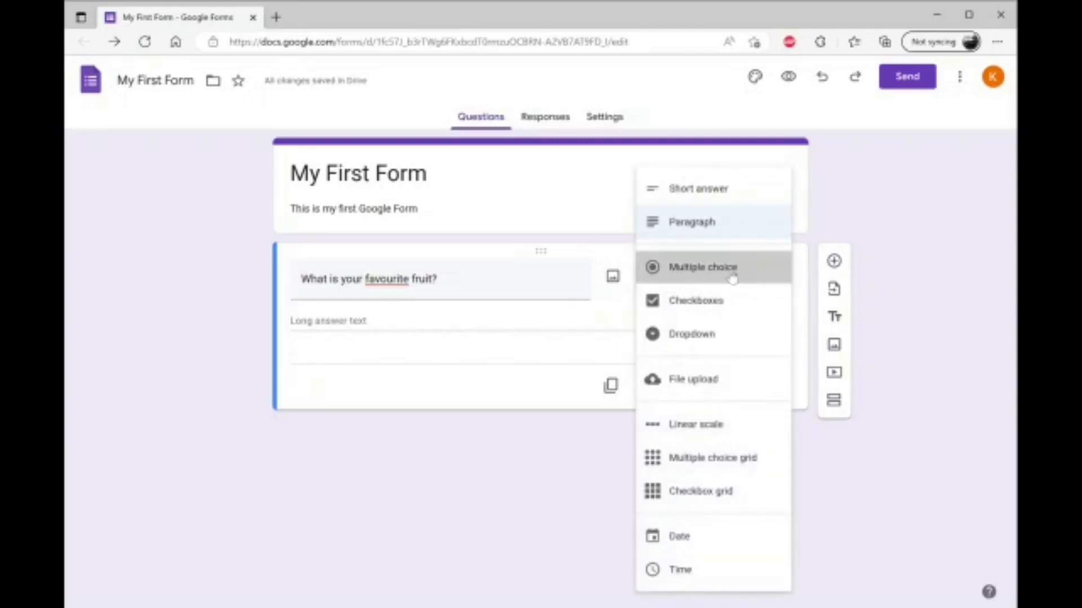
left_click(732, 278)
left_click(719, 304)
left_click(719, 289)
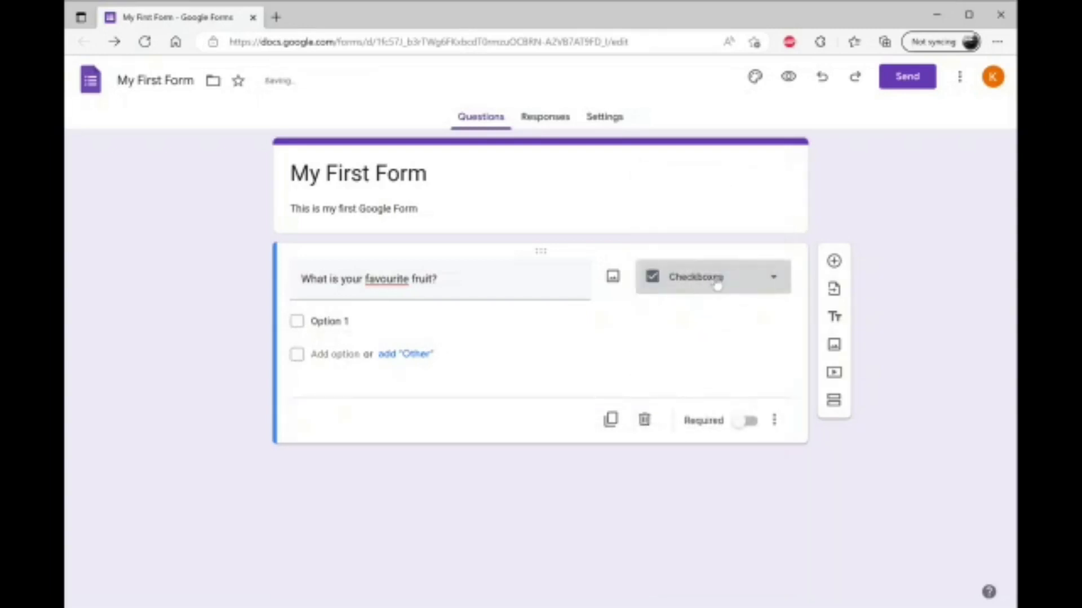
left_click(711, 312)
left_click(705, 283)
left_click(729, 385)
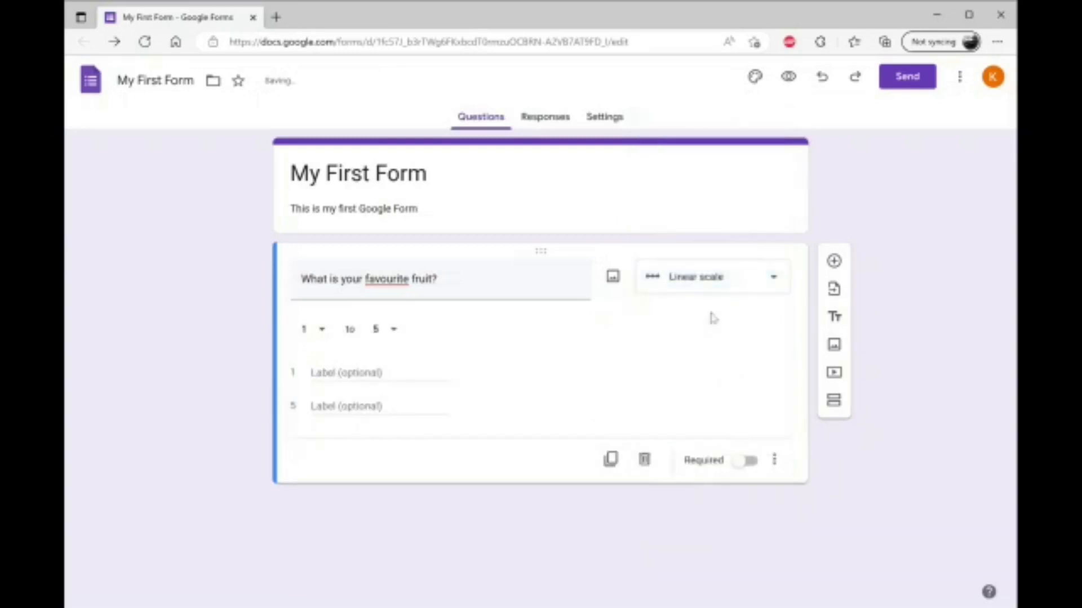
- Try the Multiple choice grid, Checkbox grid, Date and Time answer types on the fruit question
left_click(705, 290)
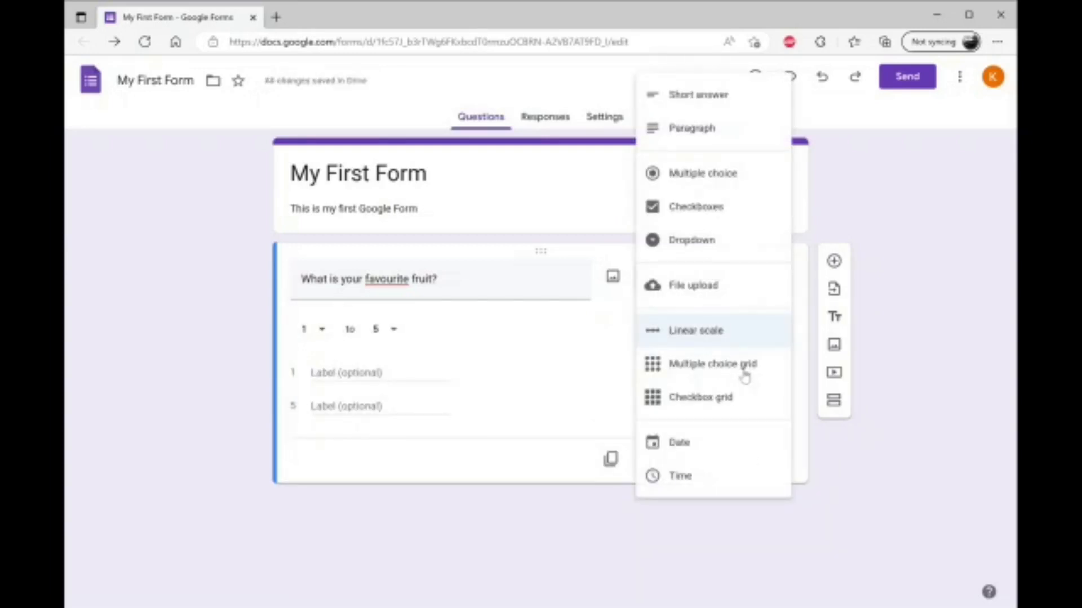
left_click(745, 377)
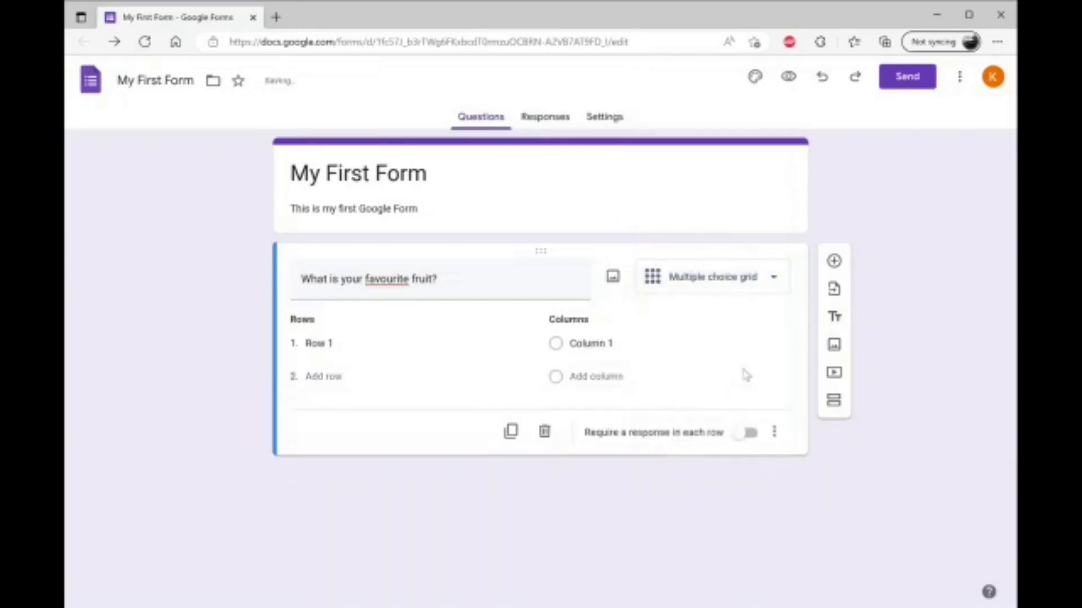
left_click(702, 288)
left_click(730, 400)
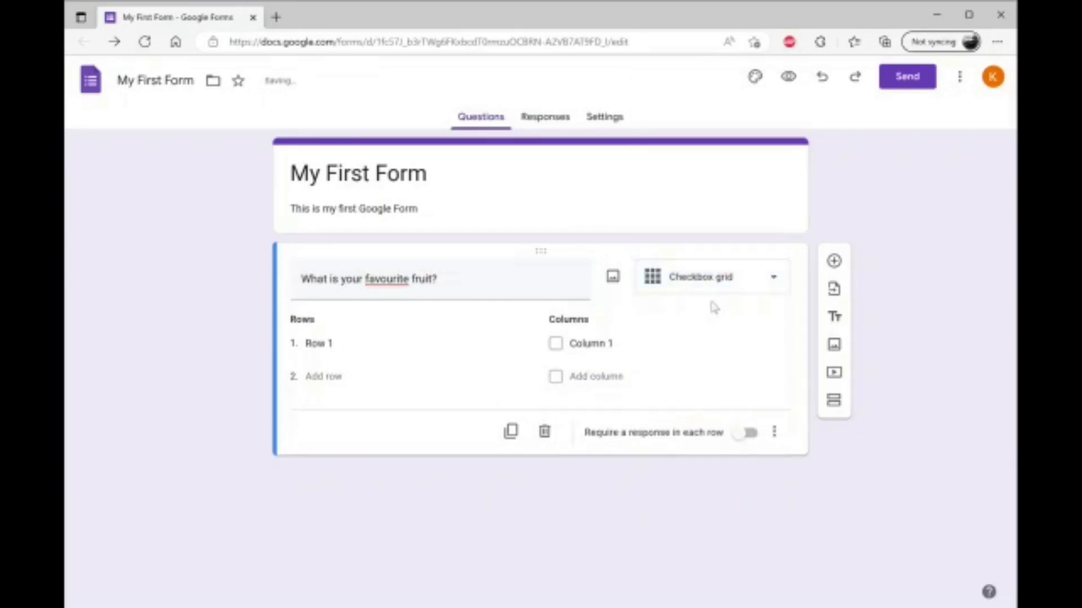
left_click(712, 285)
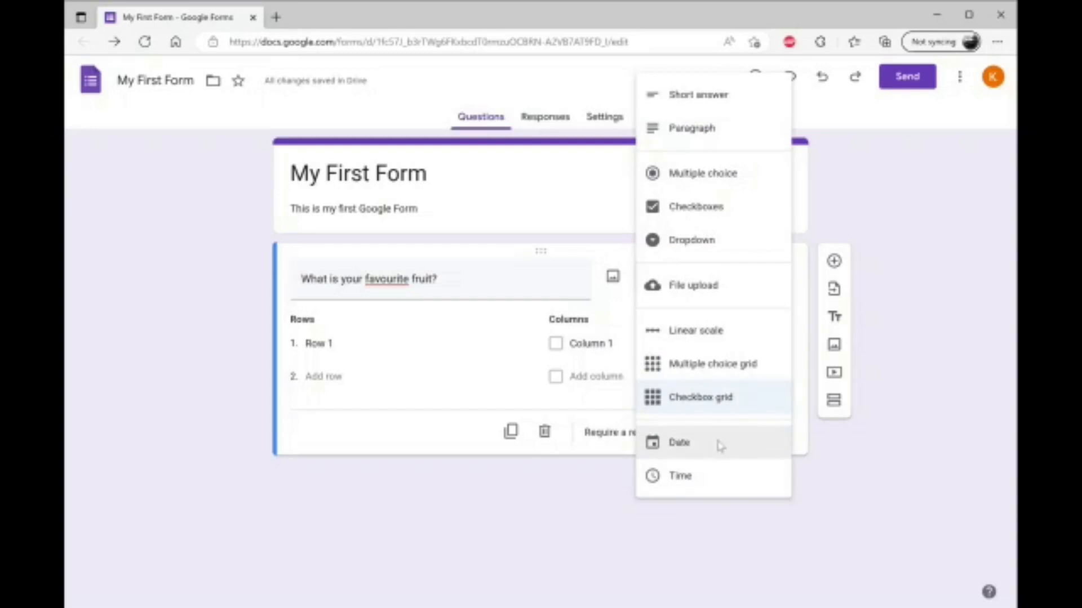
left_click(719, 446)
left_click(688, 280)
left_click(712, 476)
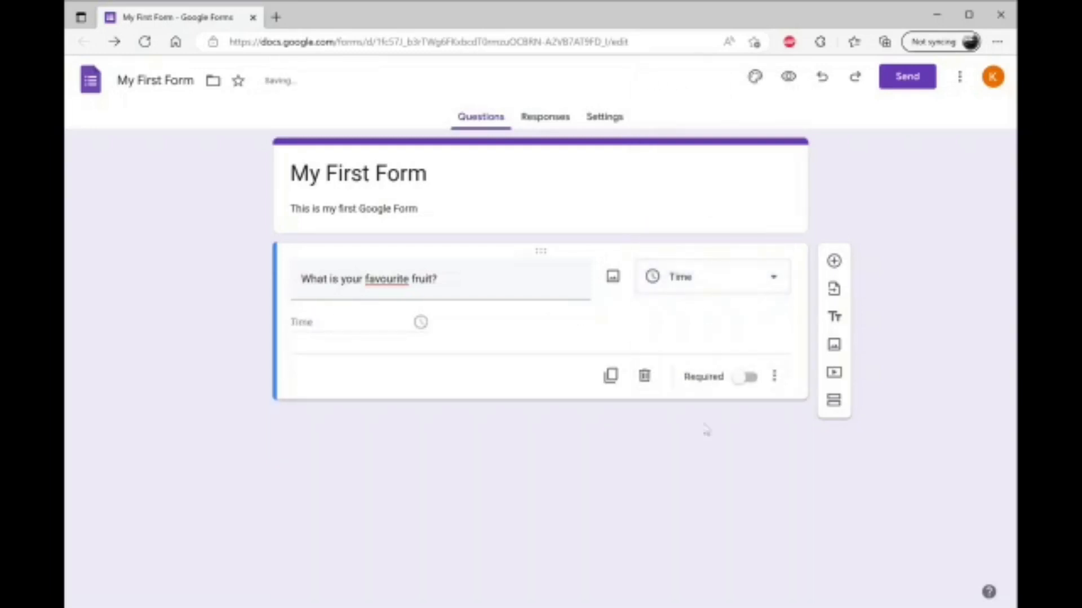
- Make the fruit question Multiple choice with the options Strawberries, Kiwis, Blueberries and an "Other" choice
left_click(698, 281)
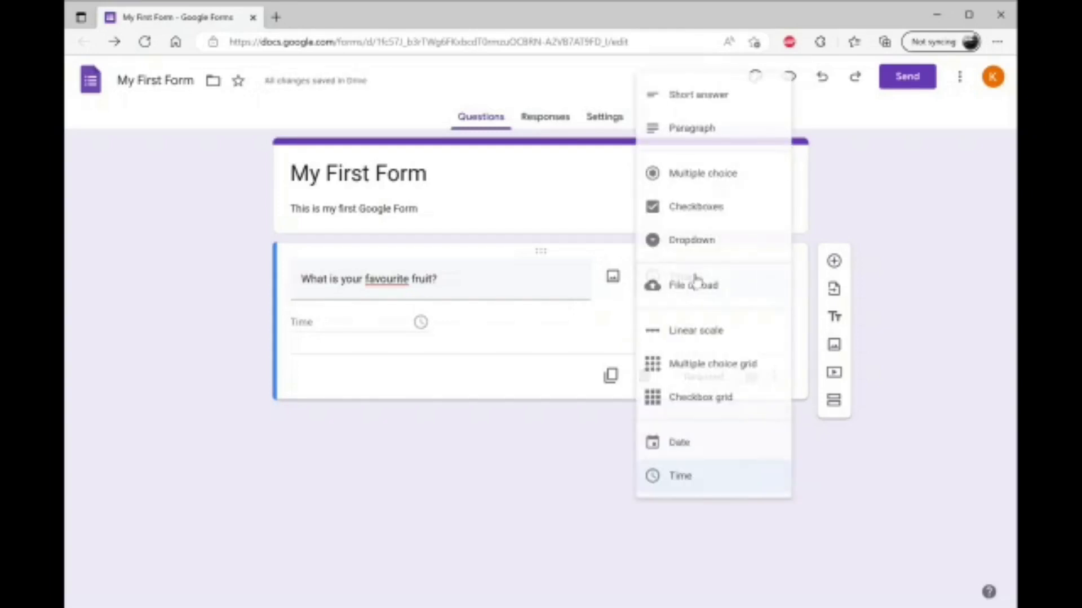
left_click(682, 175)
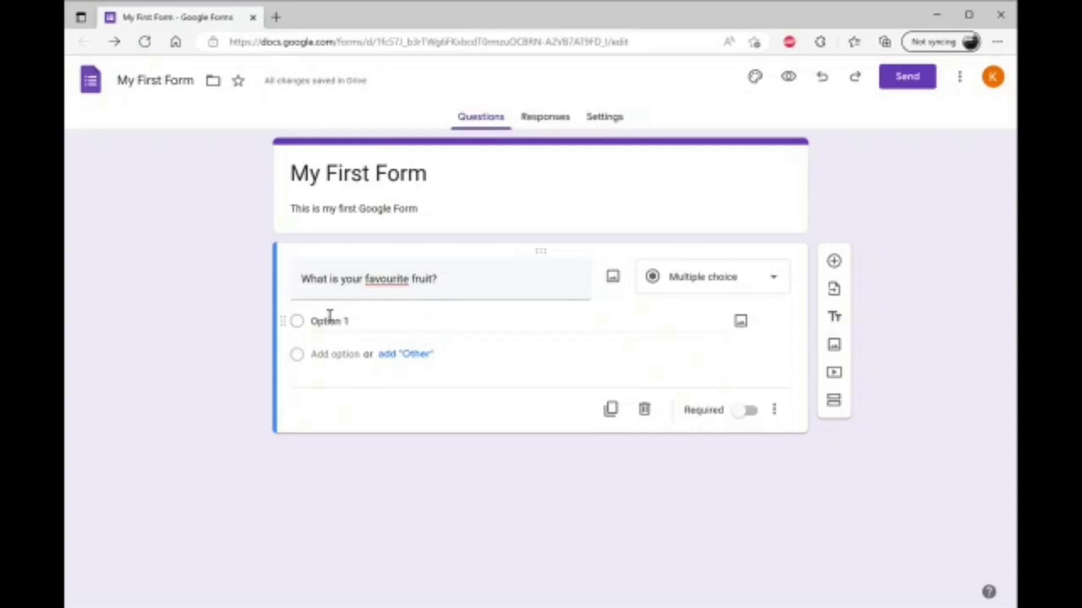
left_click(383, 317)
type("Strawberries")
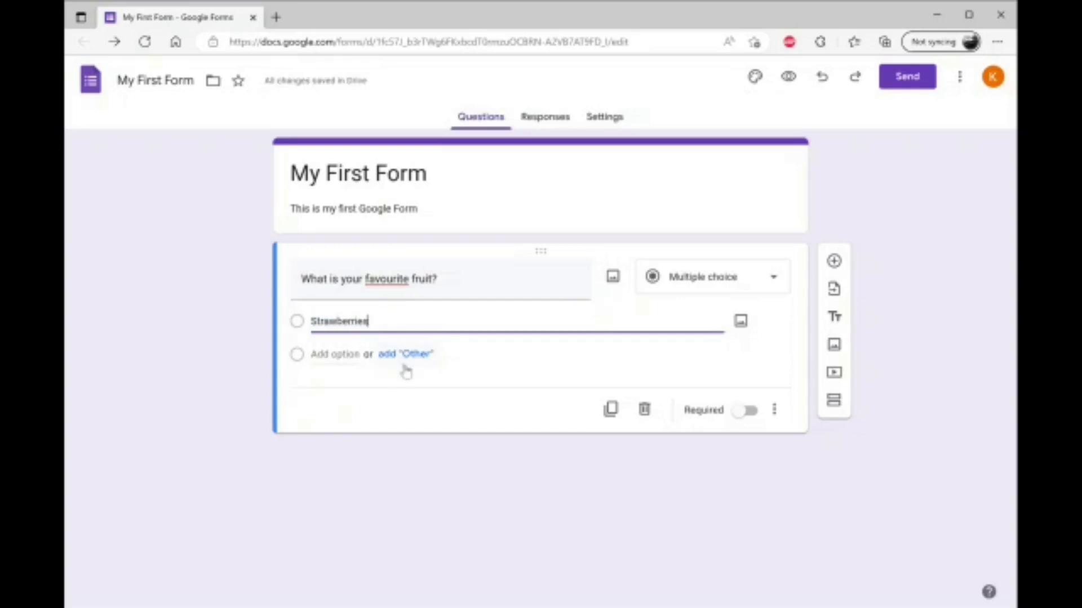
left_click(332, 355)
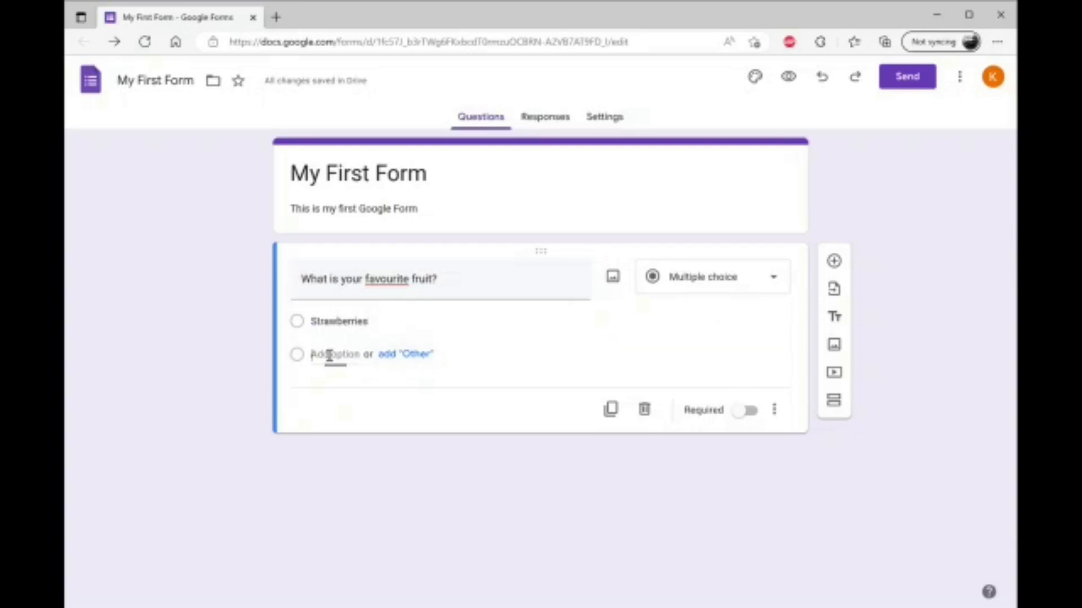
type("K")
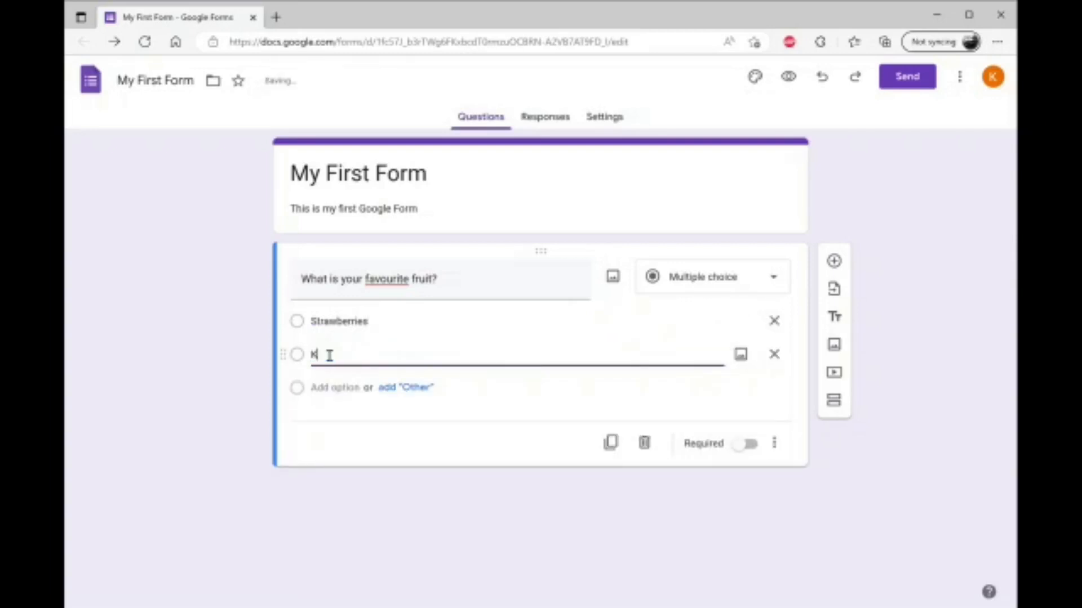
type("iwis")
left_click(333, 387)
type("Blueberrie")
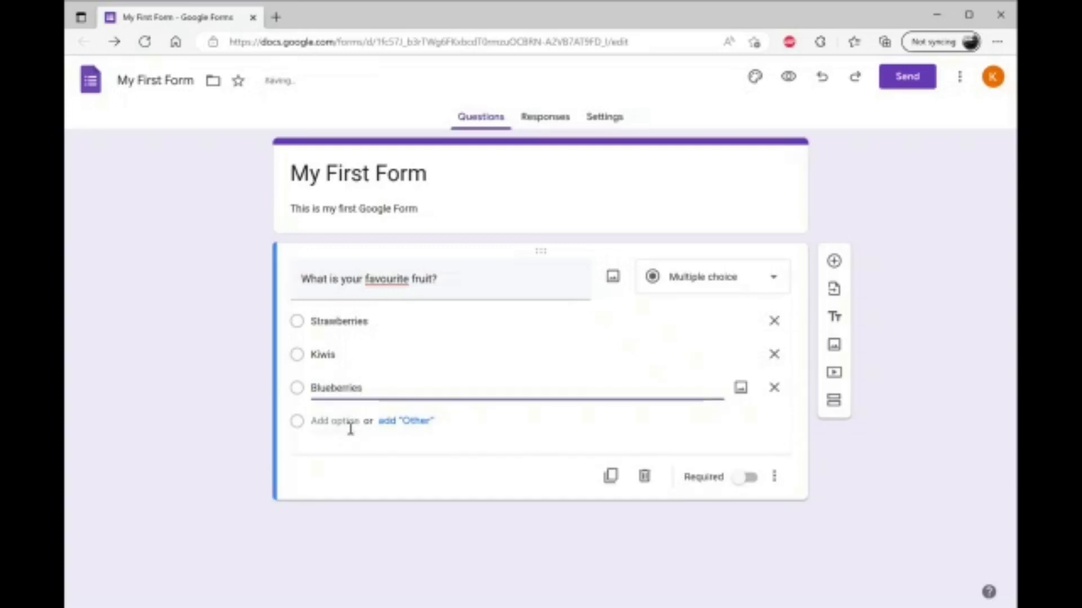
left_click(410, 421)
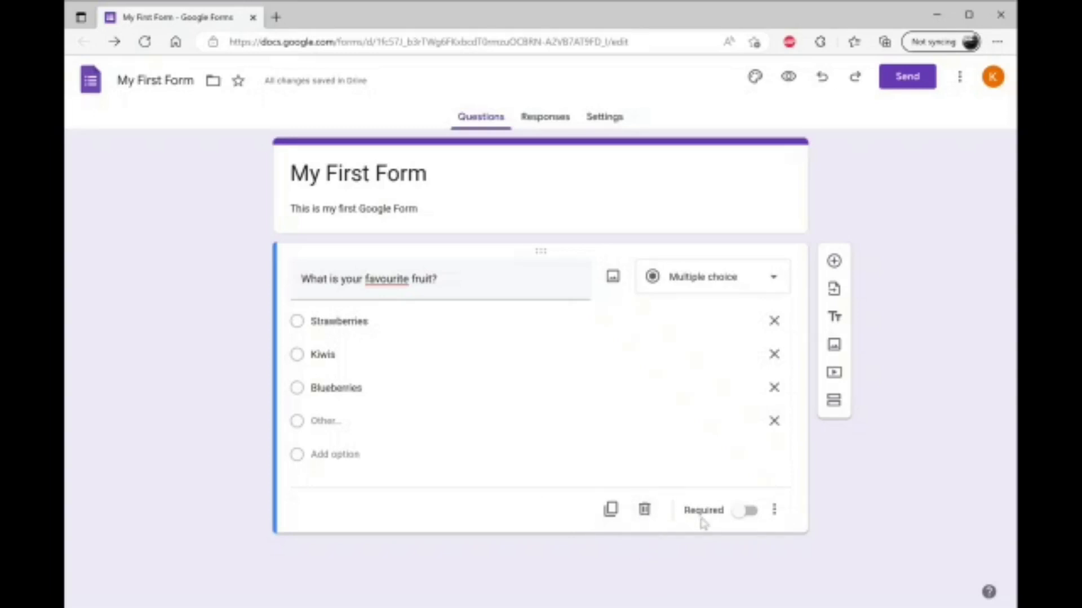
- Try making the fruit question required, and turn the requirement back off
left_click(751, 512)
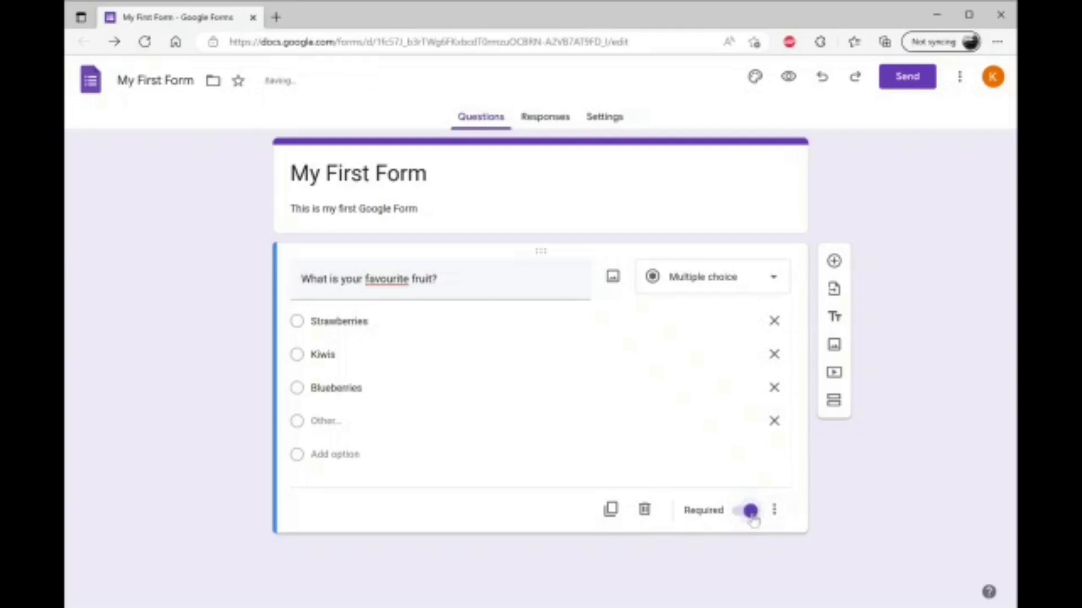
left_click(743, 511)
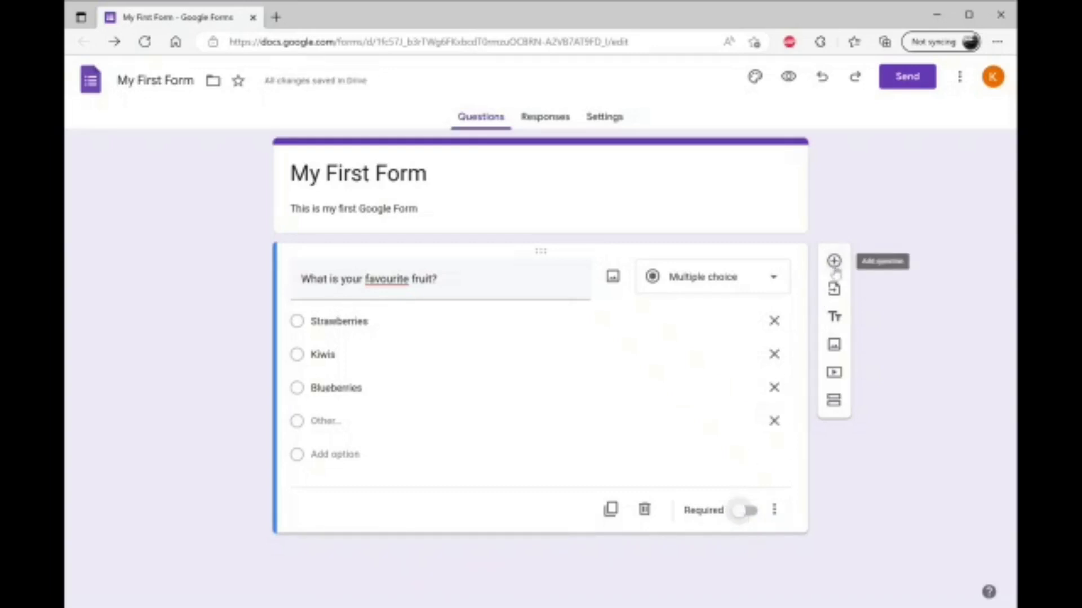
left_click(835, 263)
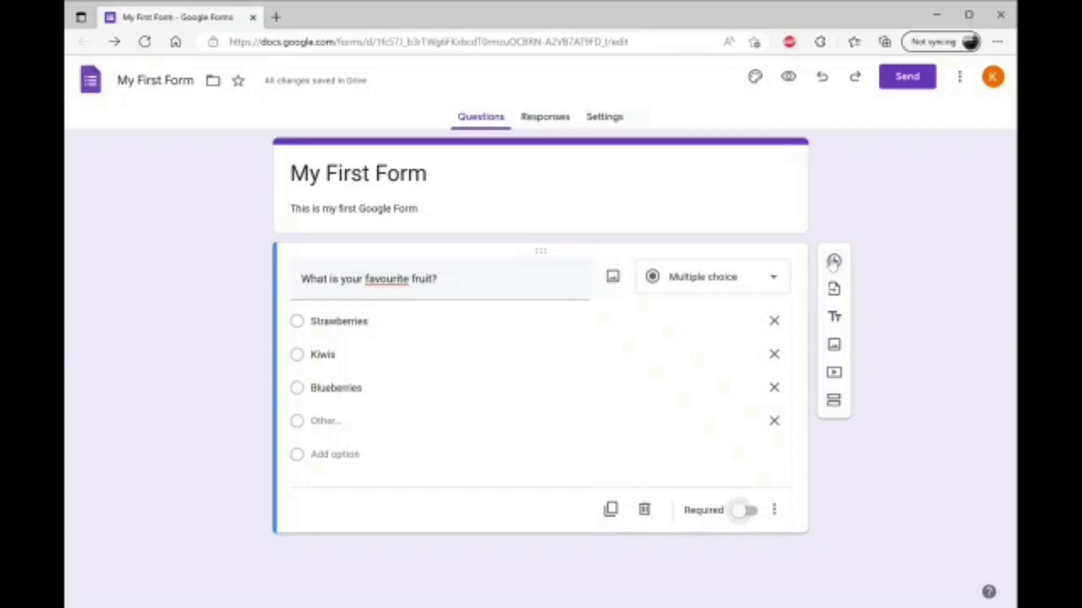
- Search Google Images for "fruit salad" and insert the bowl picture topped with blueberries below the fruit question
left_click(835, 347)
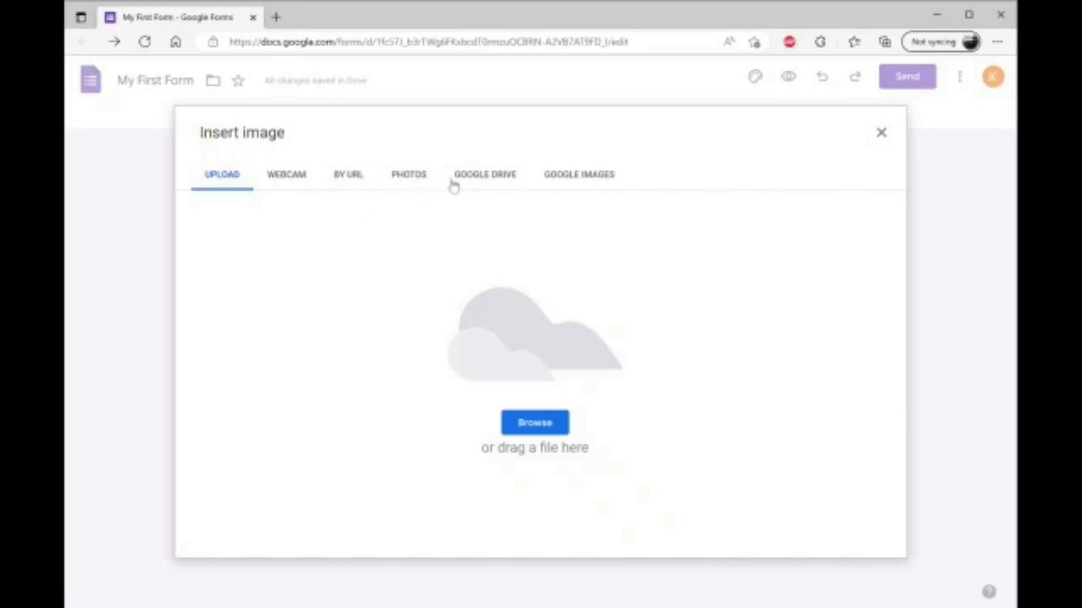
left_click(568, 179)
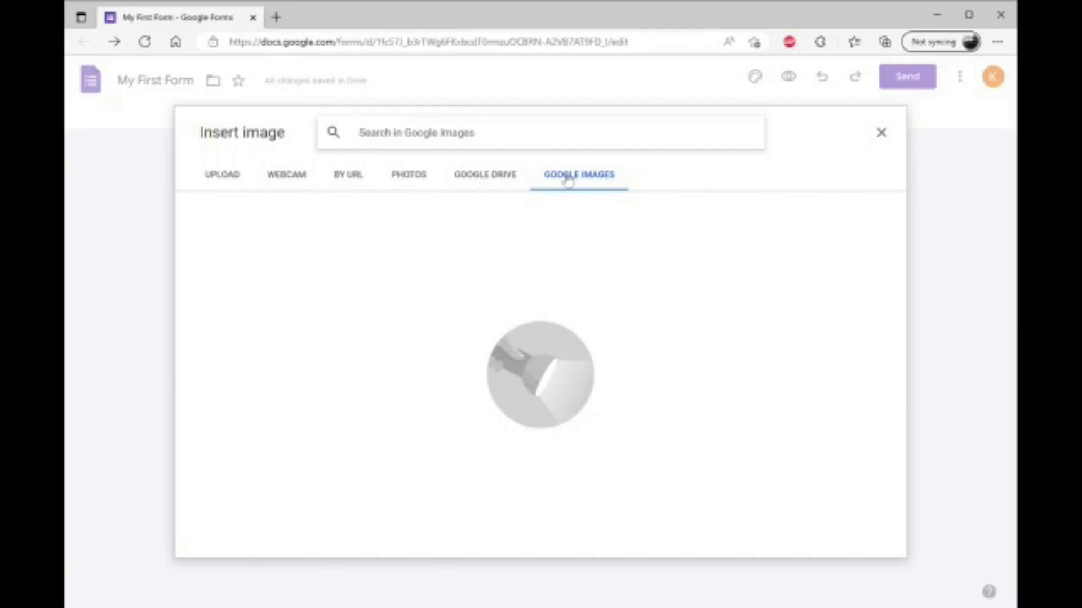
type("Fruit bowl")
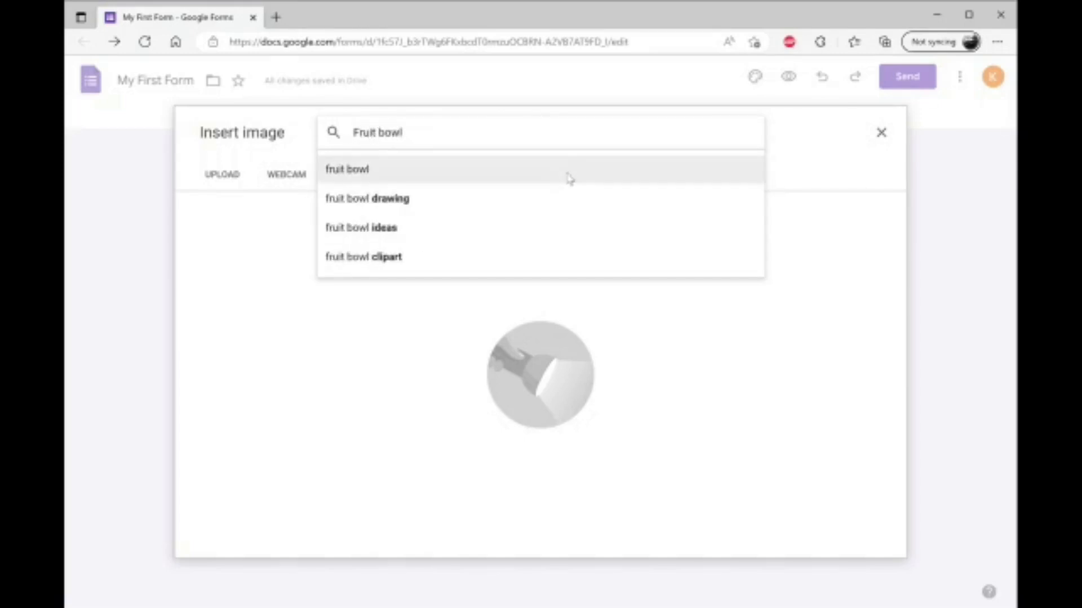
key("BackSpace")
key("BackSpace")
type("sal")
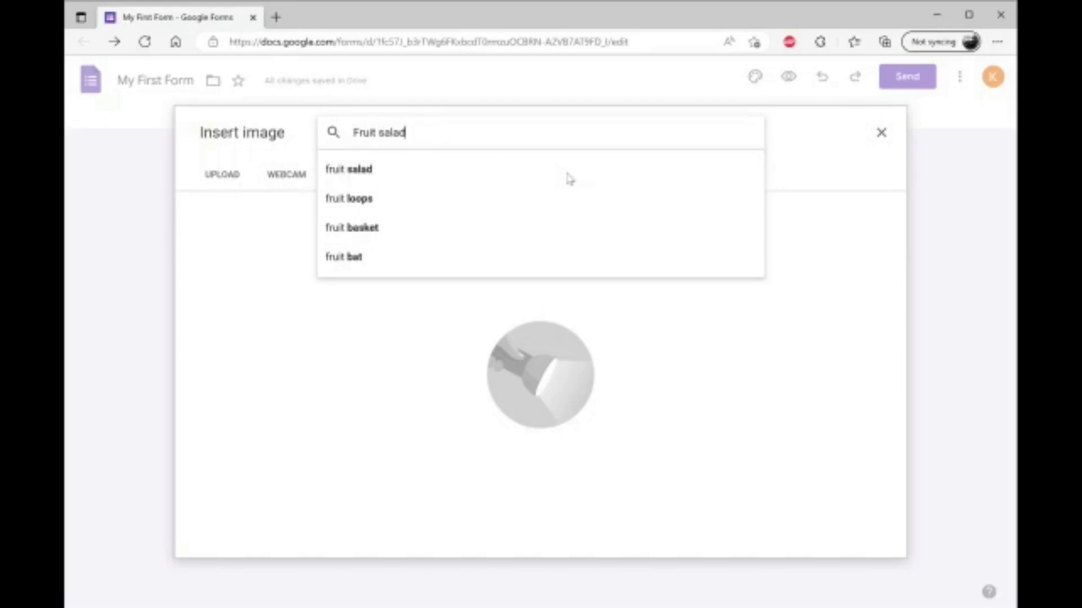
type("ad")
left_click(431, 179)
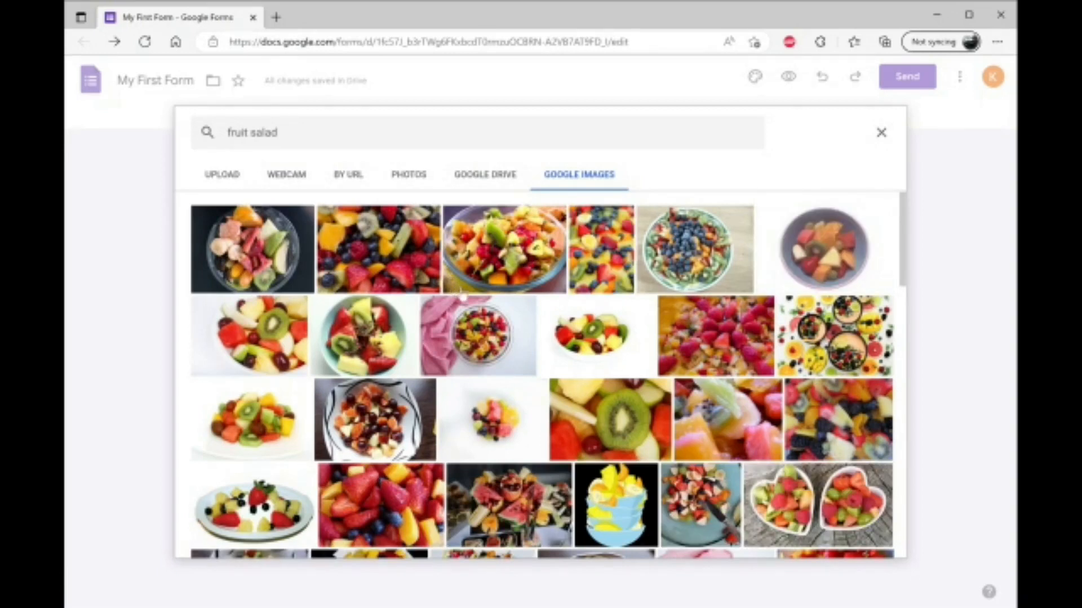
left_click(683, 265)
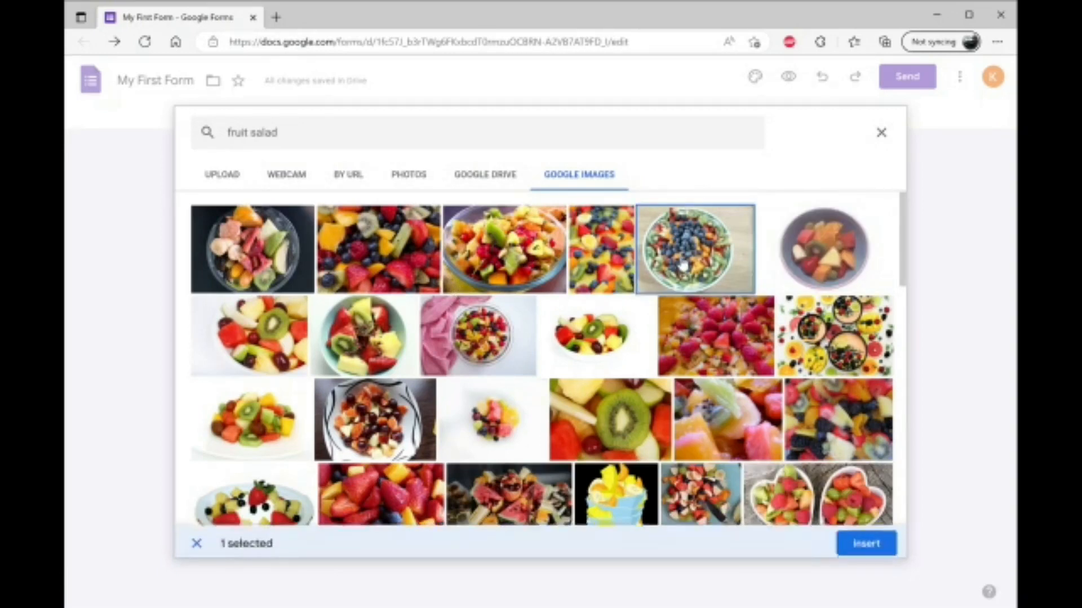
left_click(873, 547)
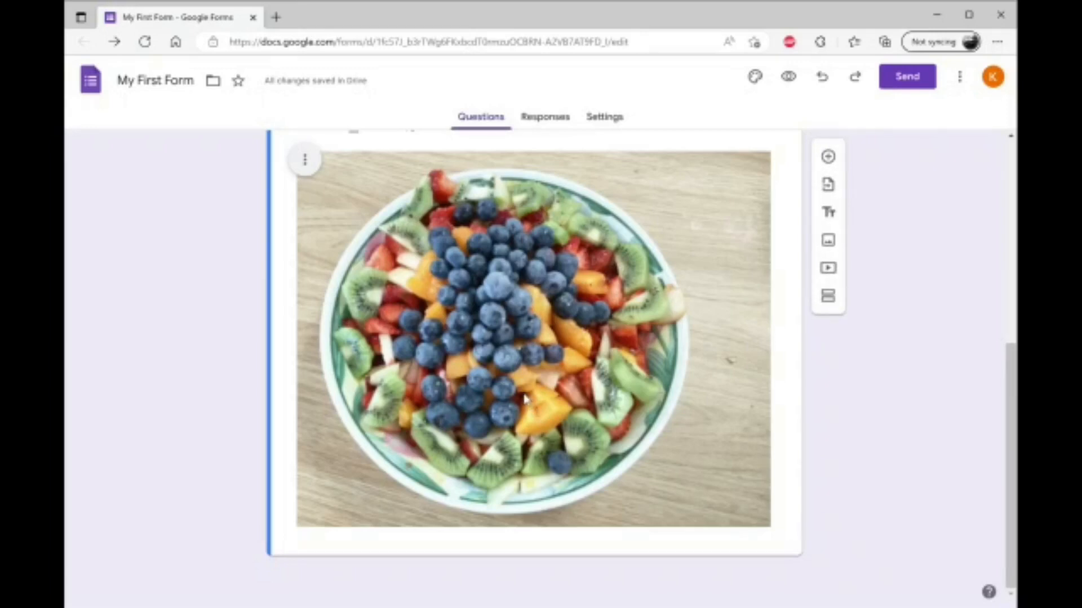
- Title the inserted image "Fruit Salad", with the spelling corrected
scroll(519, 379, "up", 6)
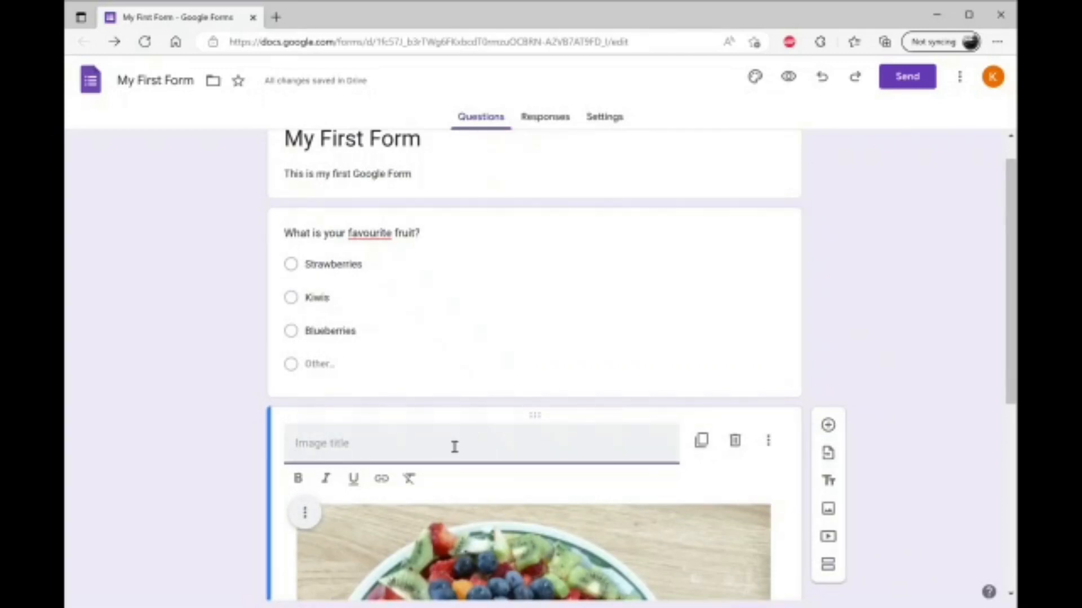
type("Fr")
type("ui")
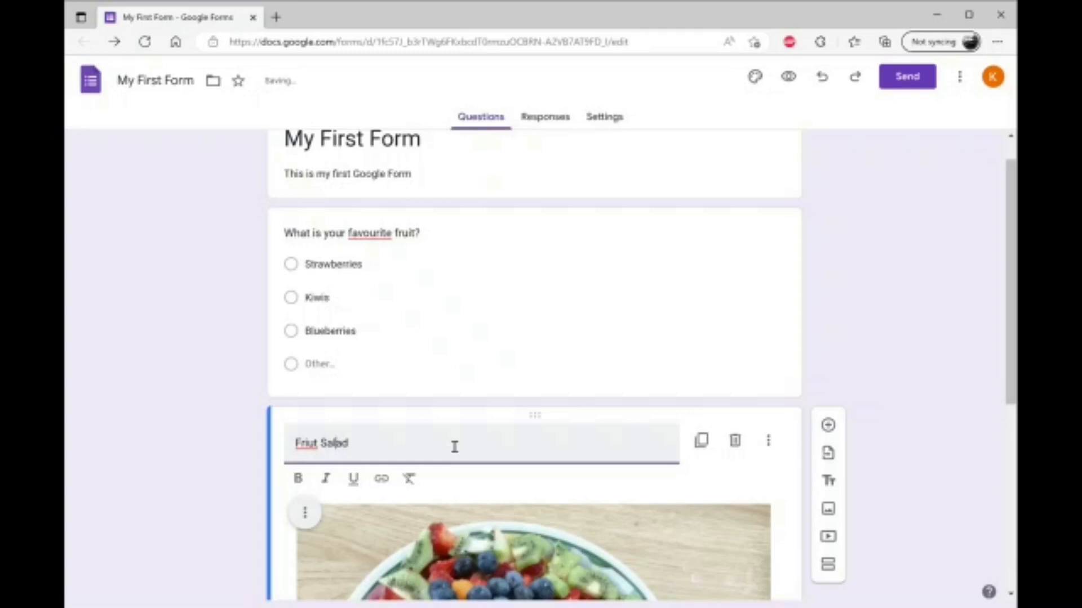
key("BackSpace")
key("BackSpace")
type("ui")
- Set the header font of the form's theme to Quantico
scroll(678, 458, "down", 6)
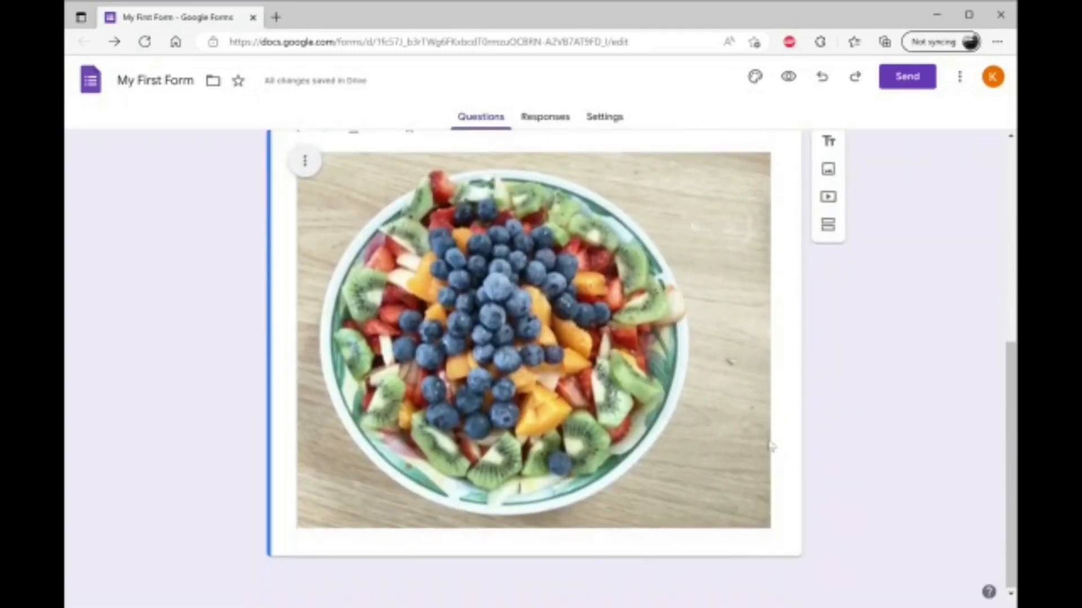
scroll(786, 434, "up", 6)
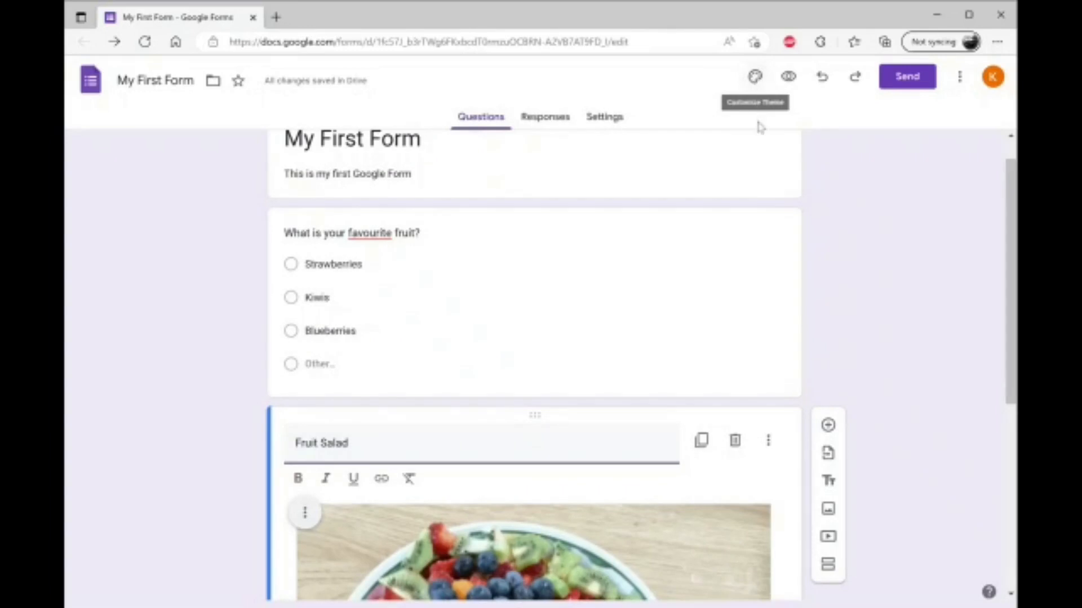
scroll(819, 241, "up", 1)
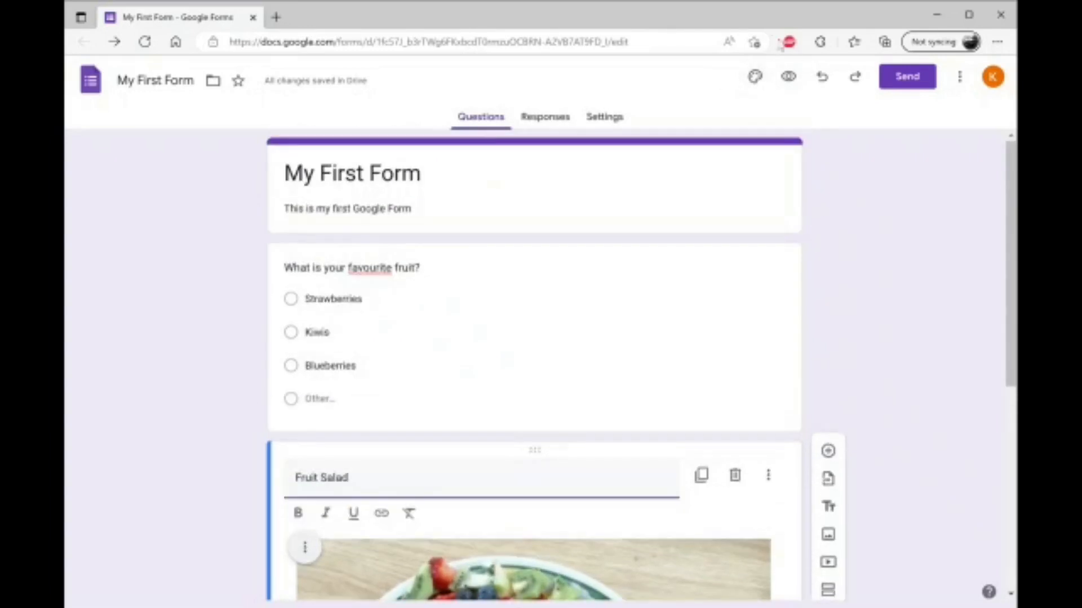
left_click(753, 79)
left_click(753, 79)
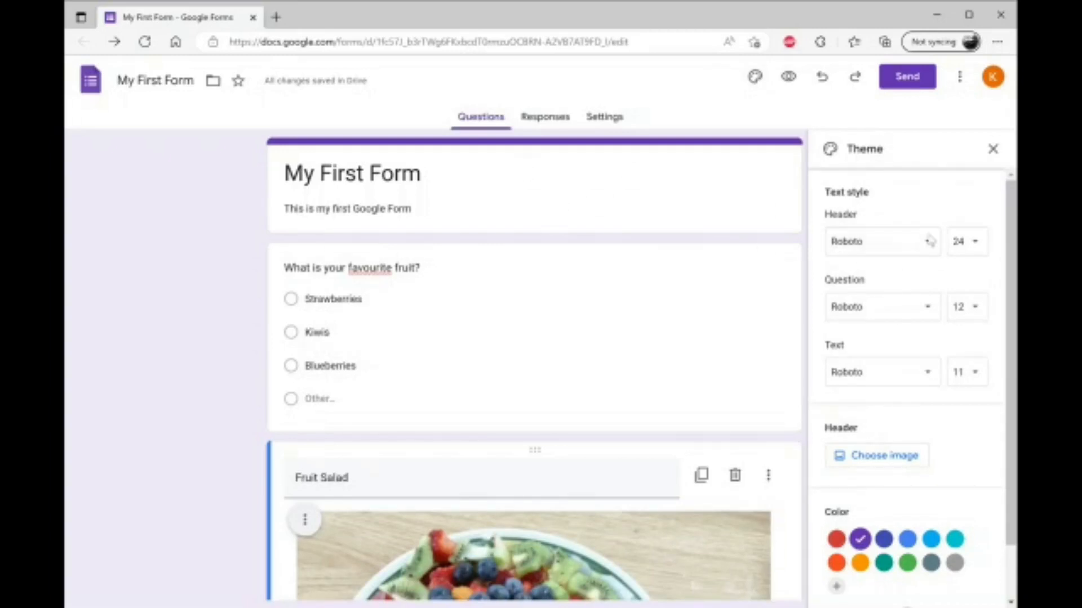
left_click(967, 243)
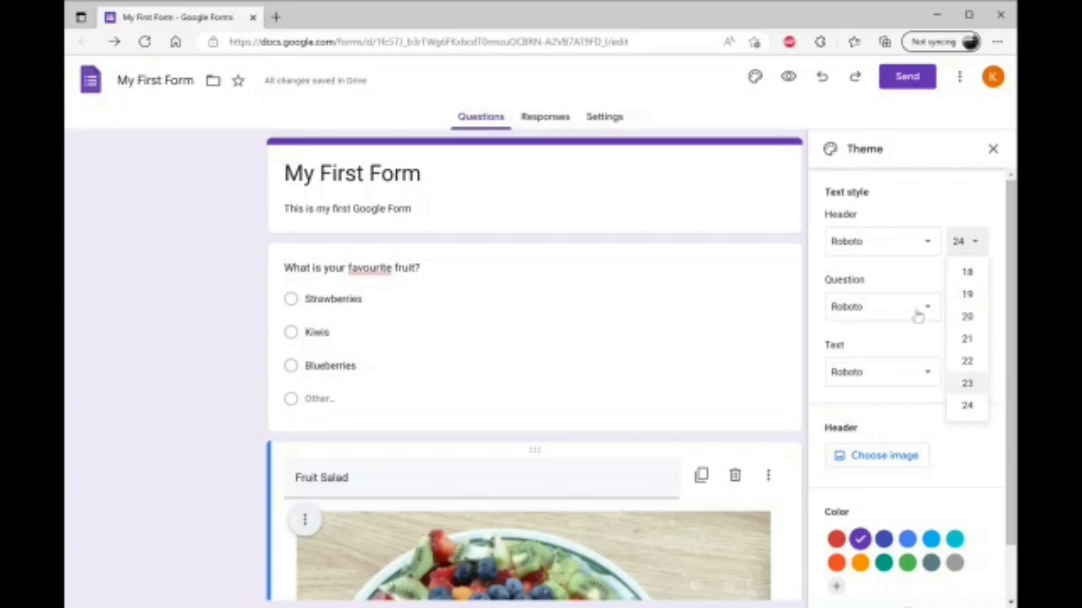
left_click(896, 248)
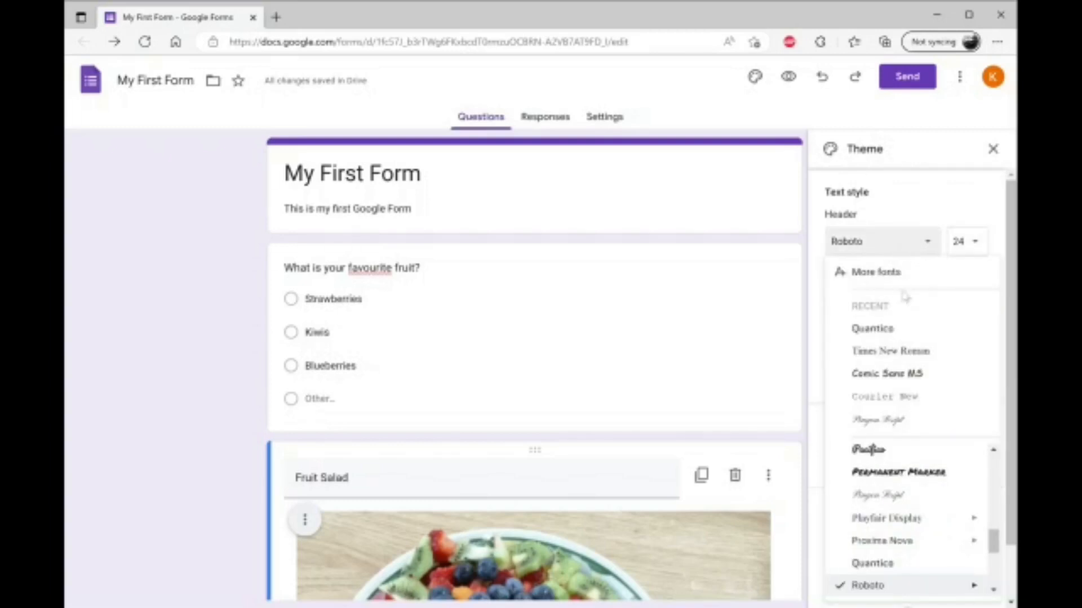
scroll(912, 524, "down", 1)
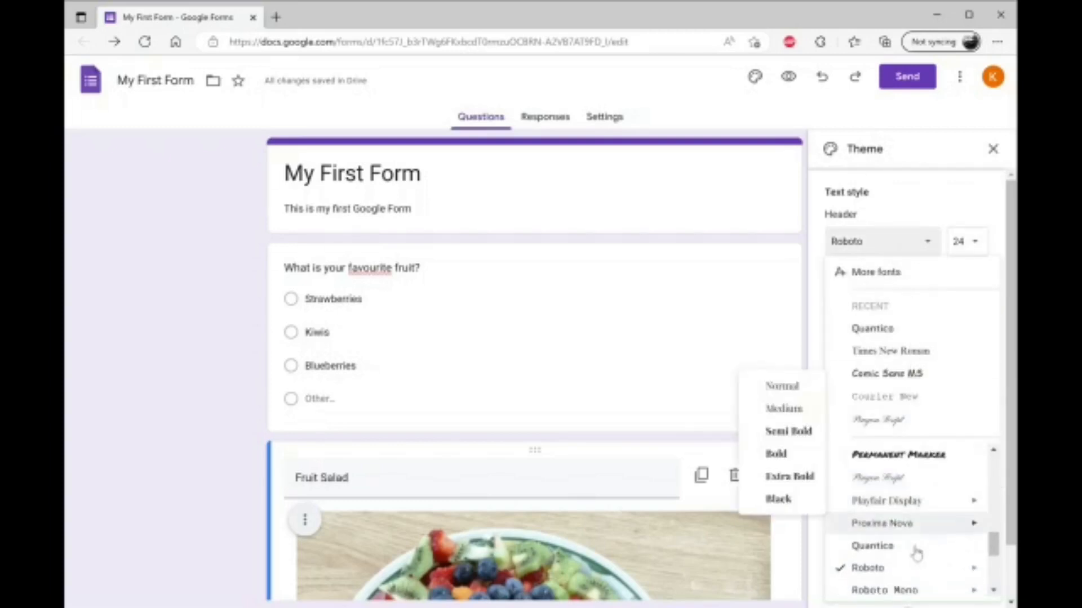
left_click(904, 548)
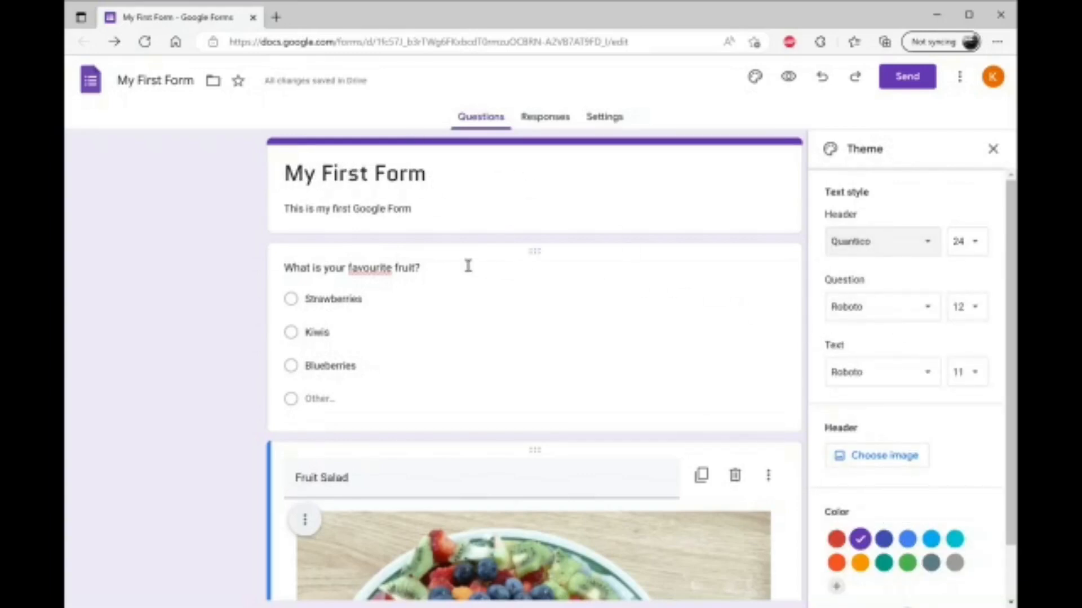
- Set the theme's question text to Quantico at size 15
left_click(902, 311)
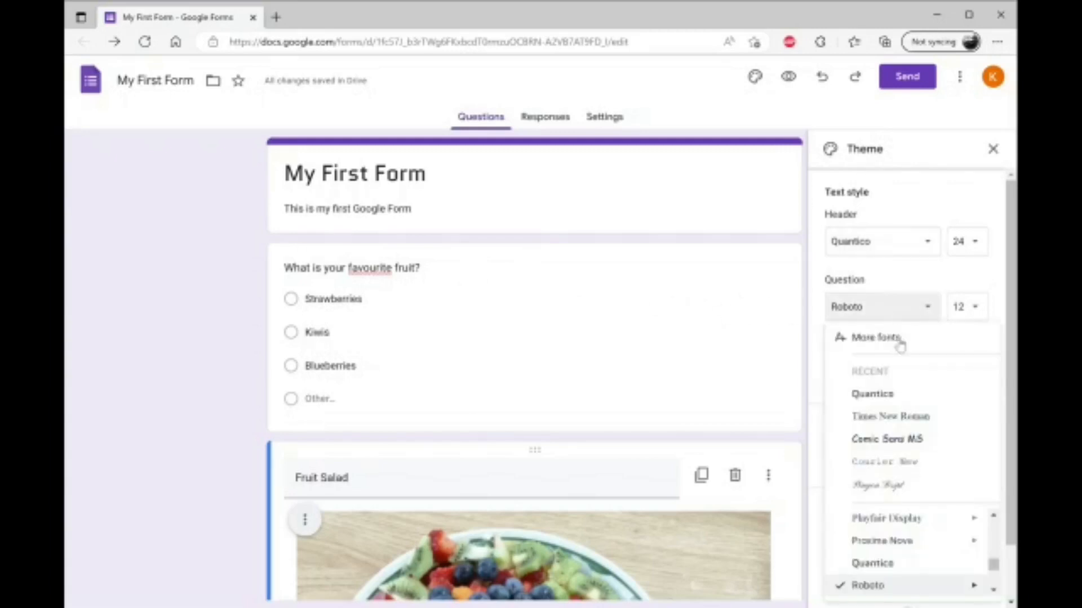
left_click(902, 394)
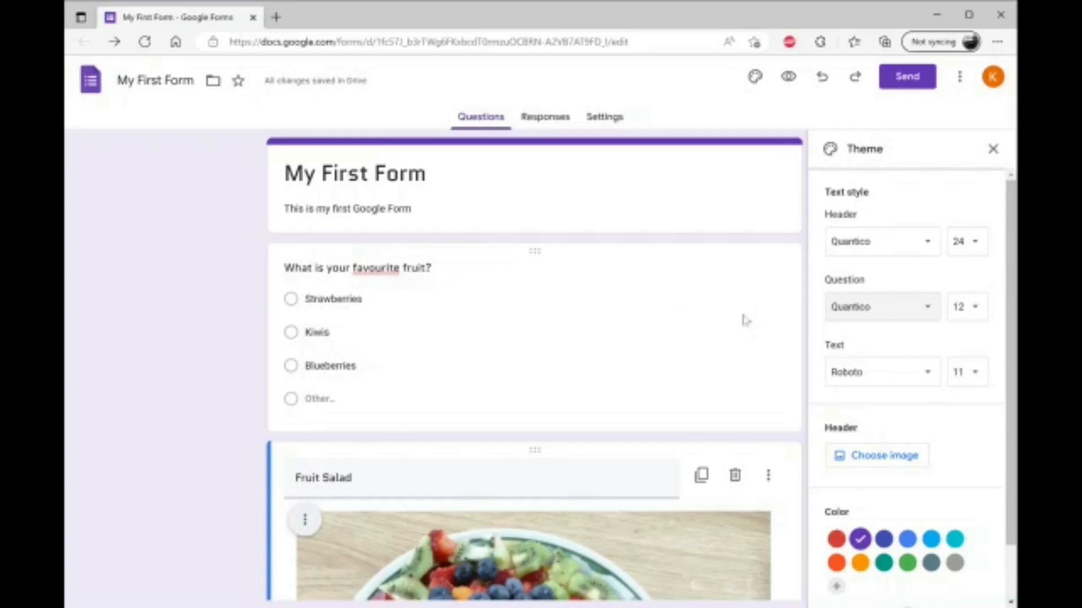
left_click(972, 306)
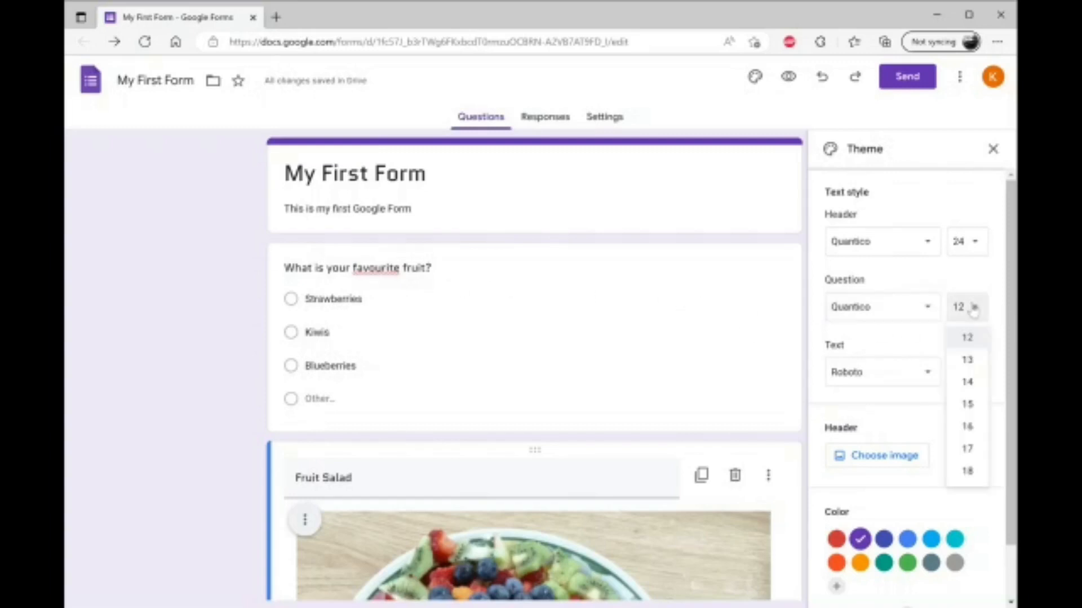
left_click(972, 403)
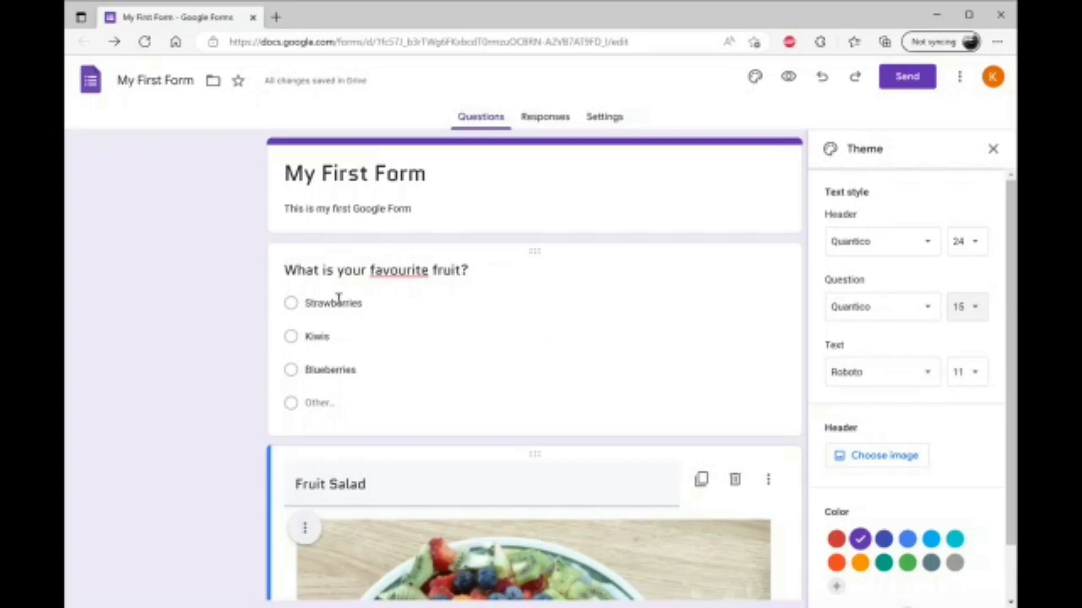
- Set the theme's body text to Quantico at size 12
left_click(885, 379)
left_click(894, 440)
left_click(967, 377)
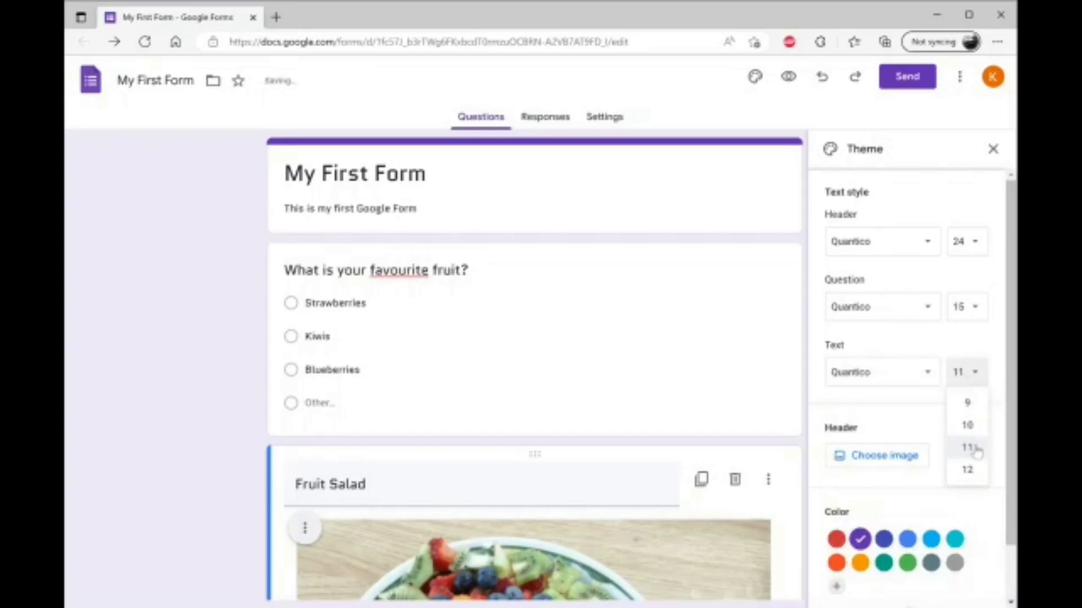
left_click(967, 469)
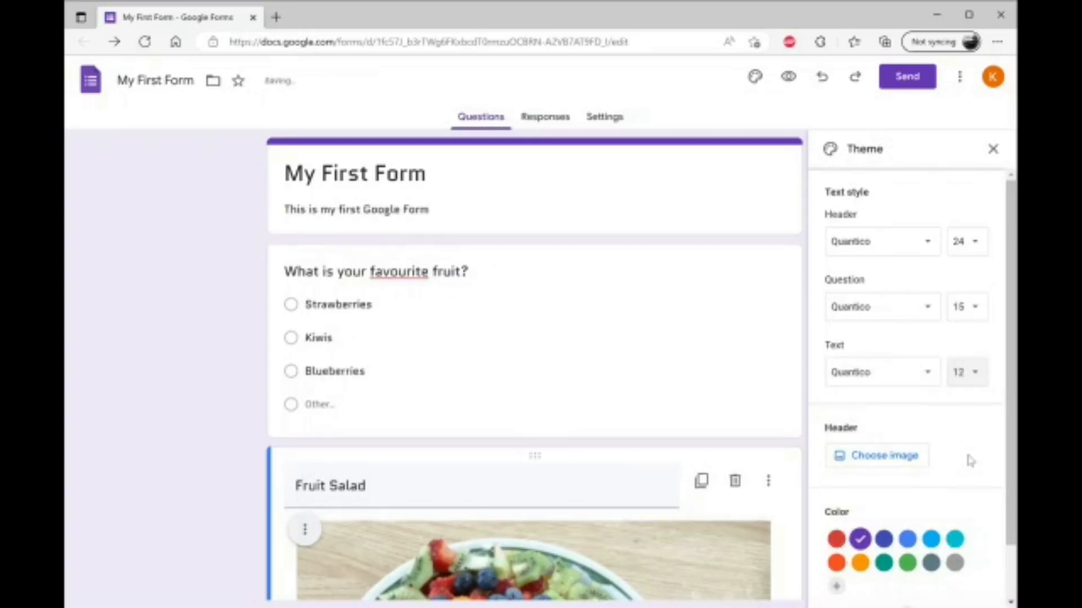
- Use the Food and dining illustration of ants carrying fruit and a watermelon slice as the form's header image
scroll(888, 271, "down", 1)
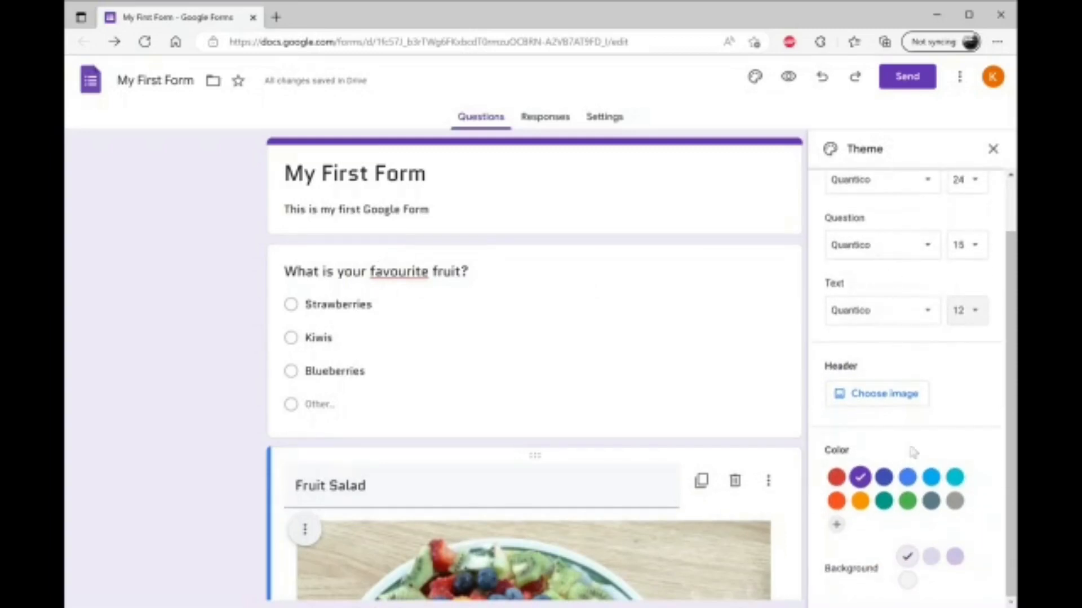
left_click(889, 398)
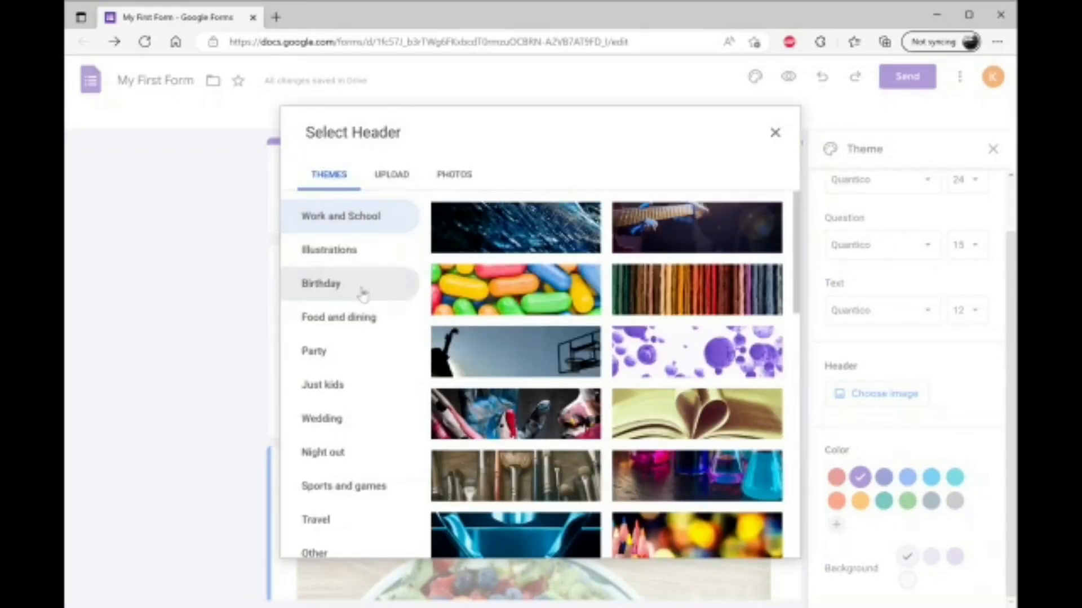
left_click(345, 314)
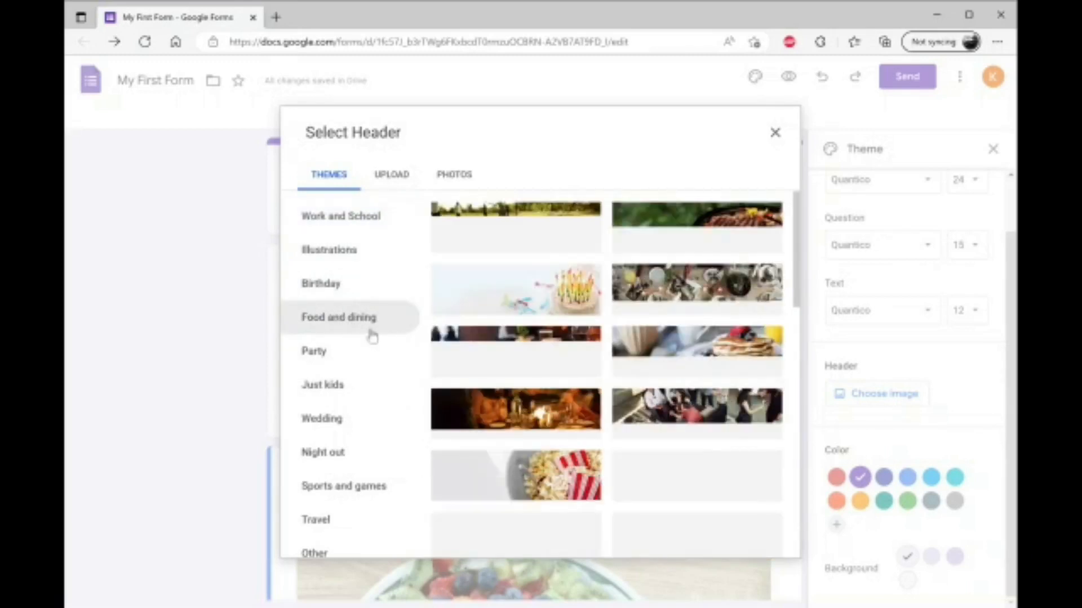
scroll(586, 385, "down", 3)
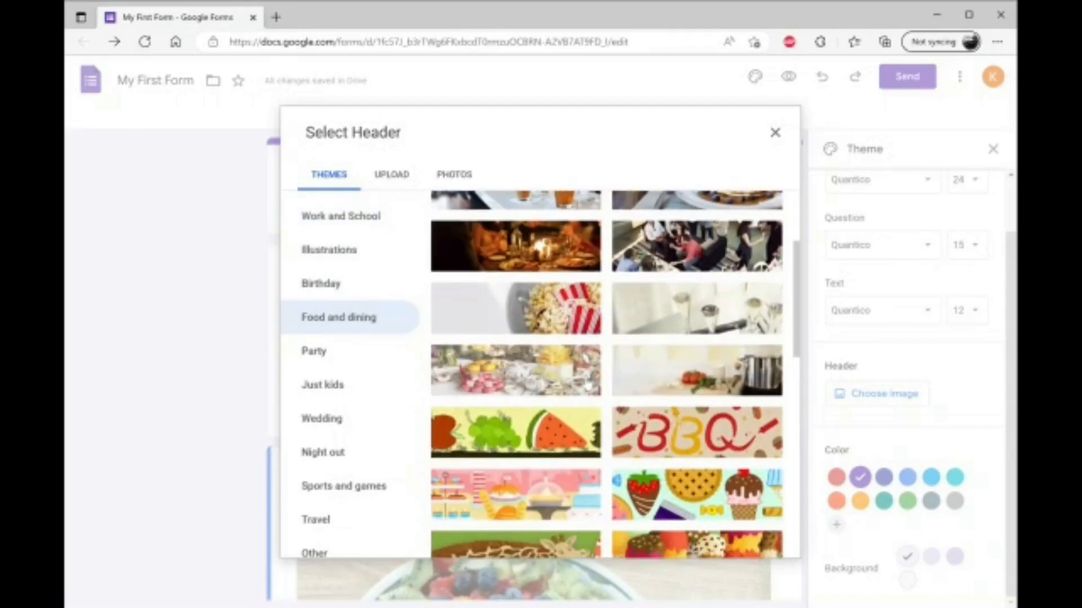
scroll(586, 385, "down", 1)
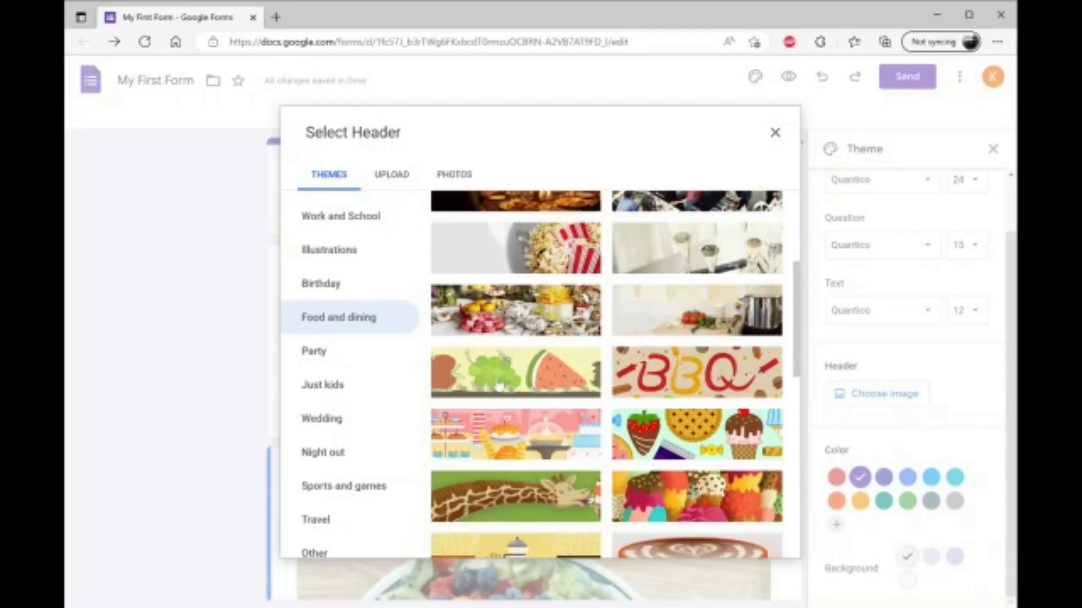
left_click(494, 385)
left_click(767, 549)
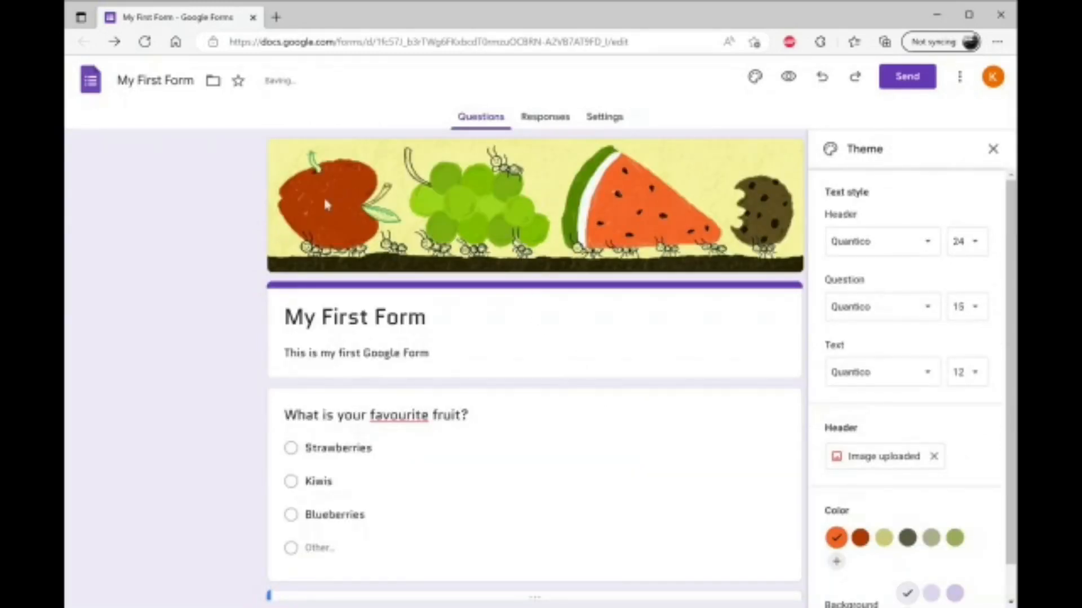
- Set the theme colour to the dark red-brown swatch and the background to its medium tint, and close the theme settings
scroll(496, 391, "down", 2)
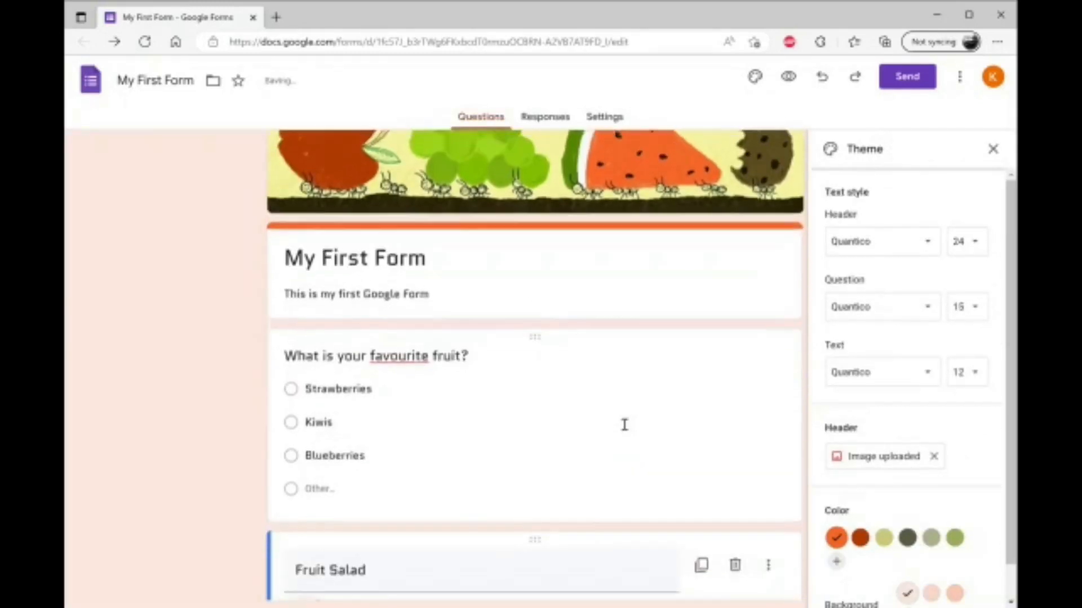
scroll(901, 490, "down", 1)
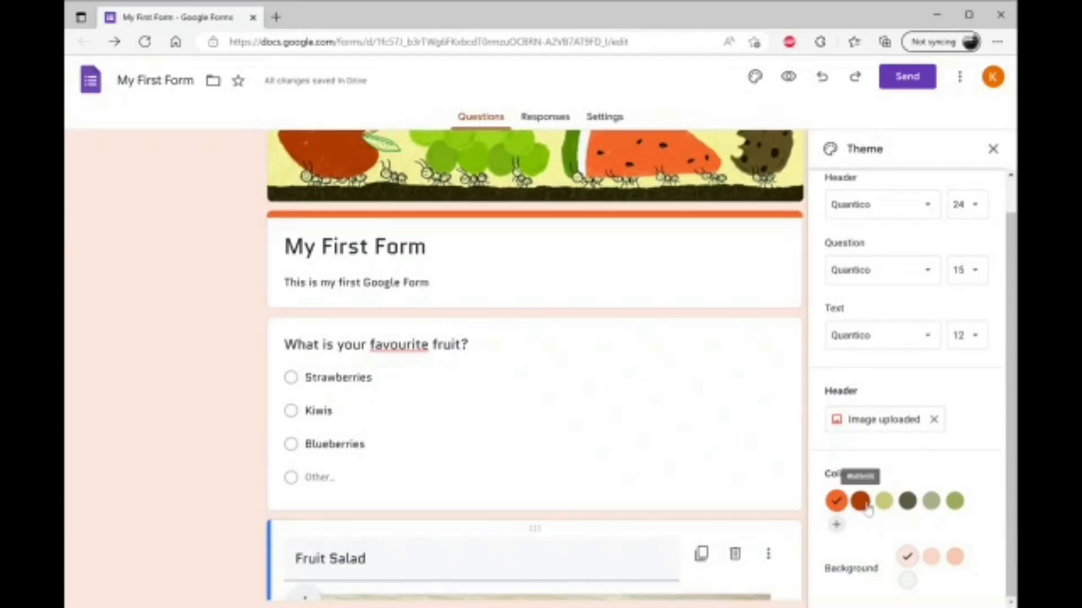
left_click(838, 527)
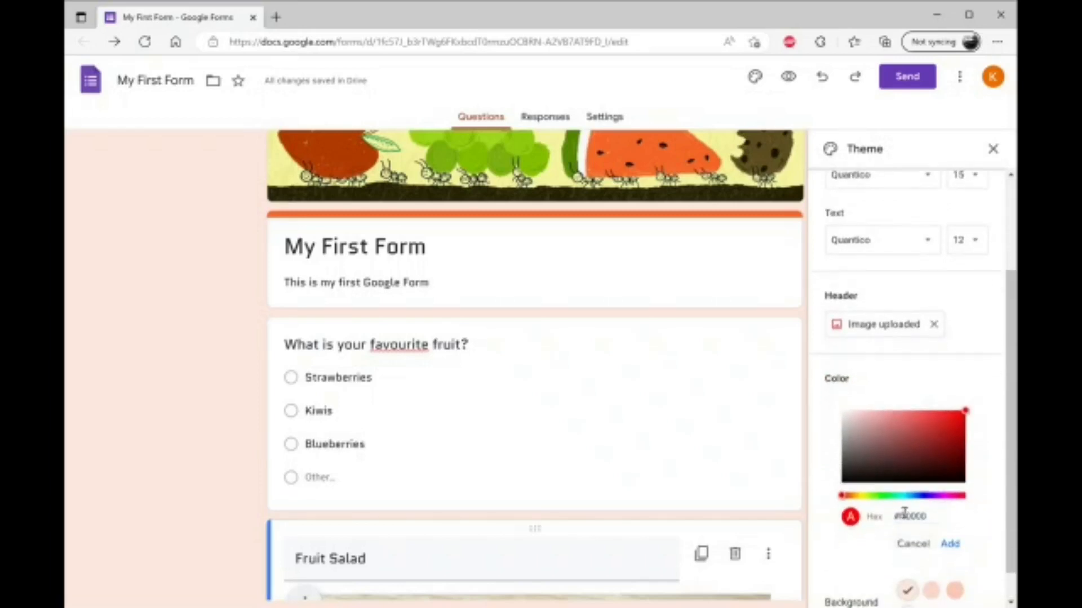
left_click(913, 545)
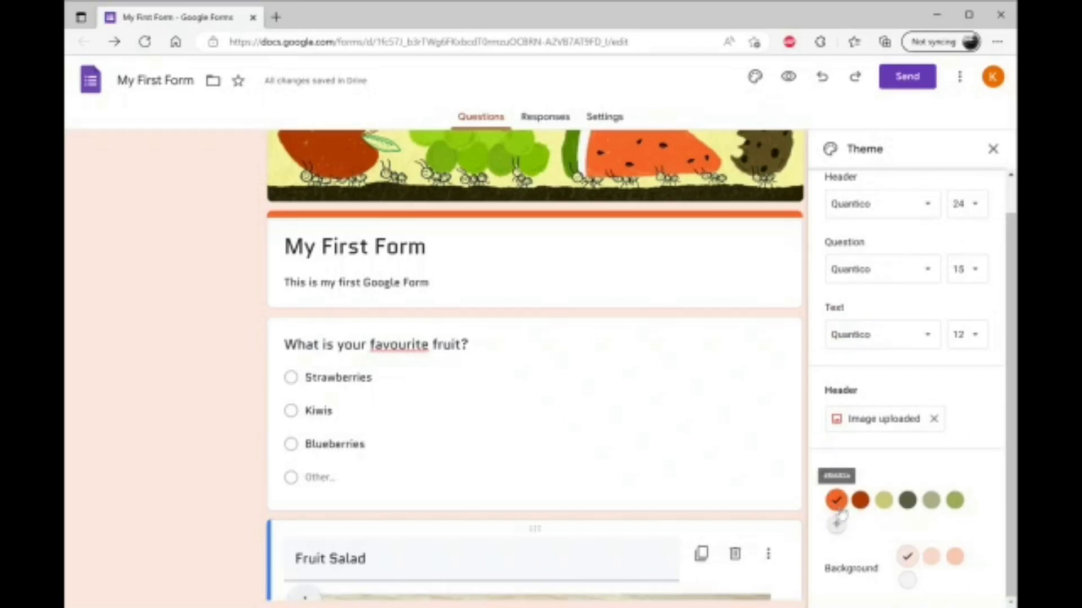
left_click(860, 501)
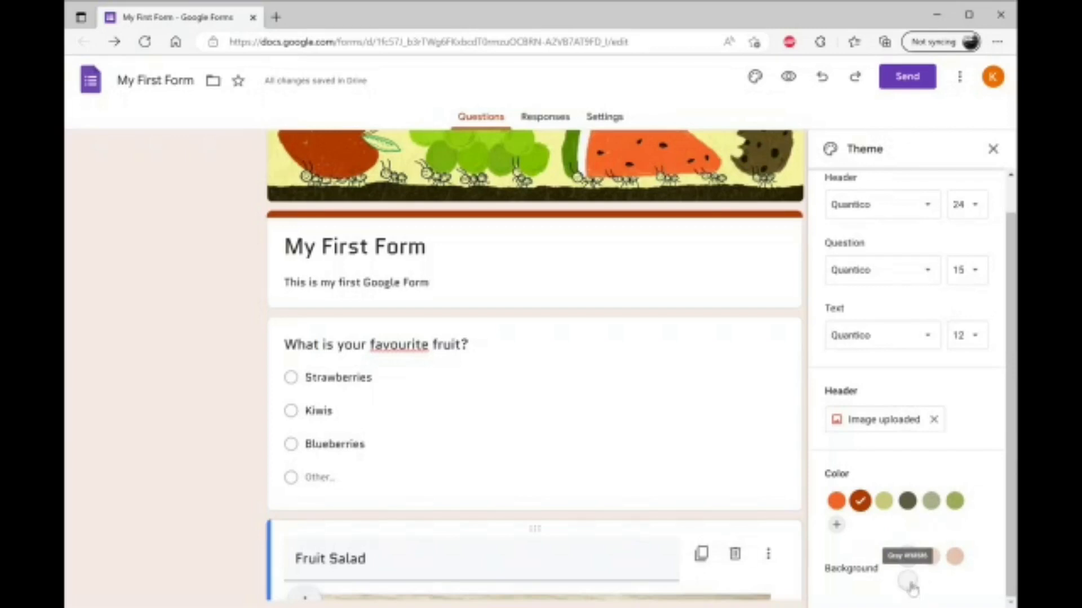
left_click(932, 560)
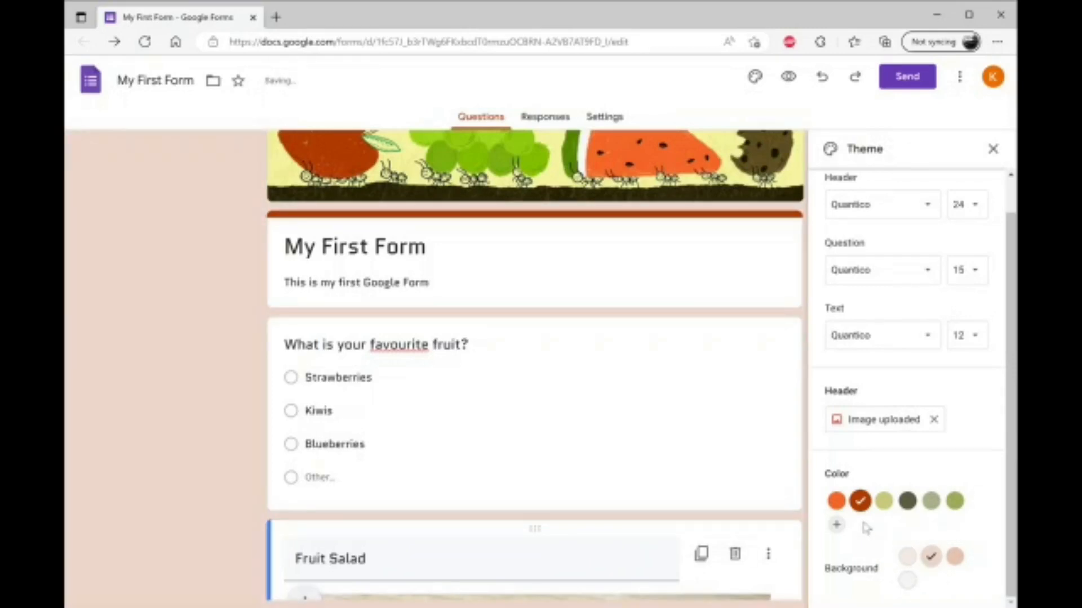
scroll(725, 456, "up", 2)
scroll(918, 483, "up", 1)
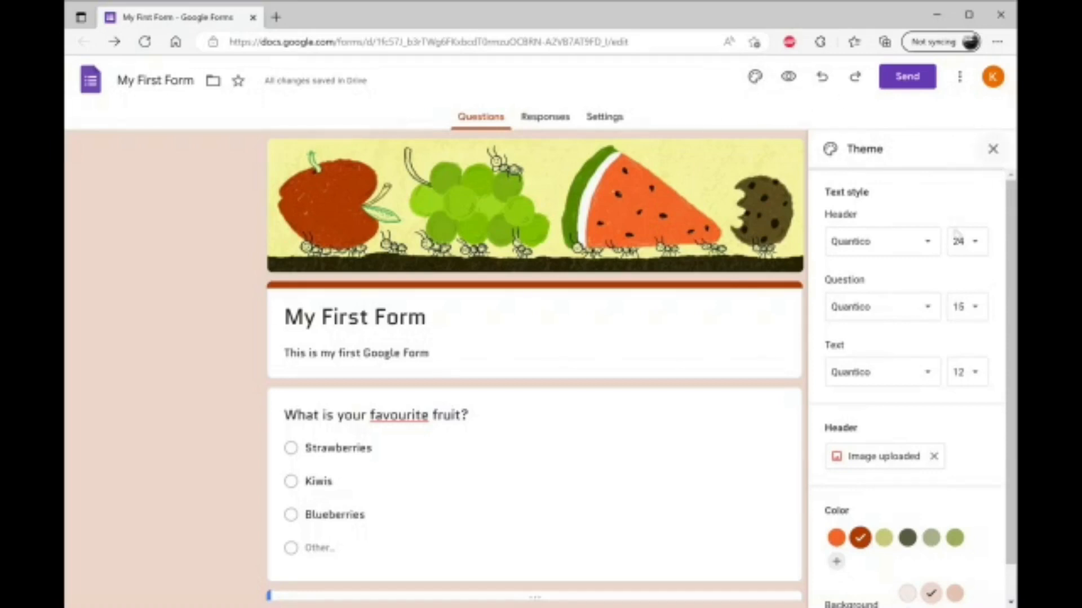
scroll(954, 309, "down", 1)
left_click(992, 149)
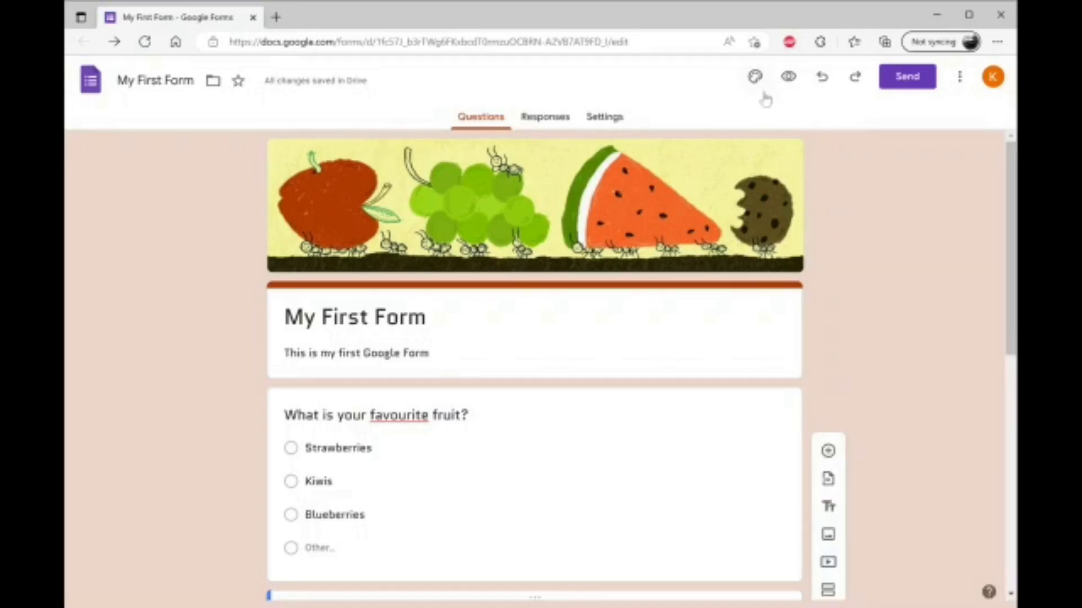
- Preview the form and submit a test response with Strawberries as the favourite fruit
left_click(789, 79)
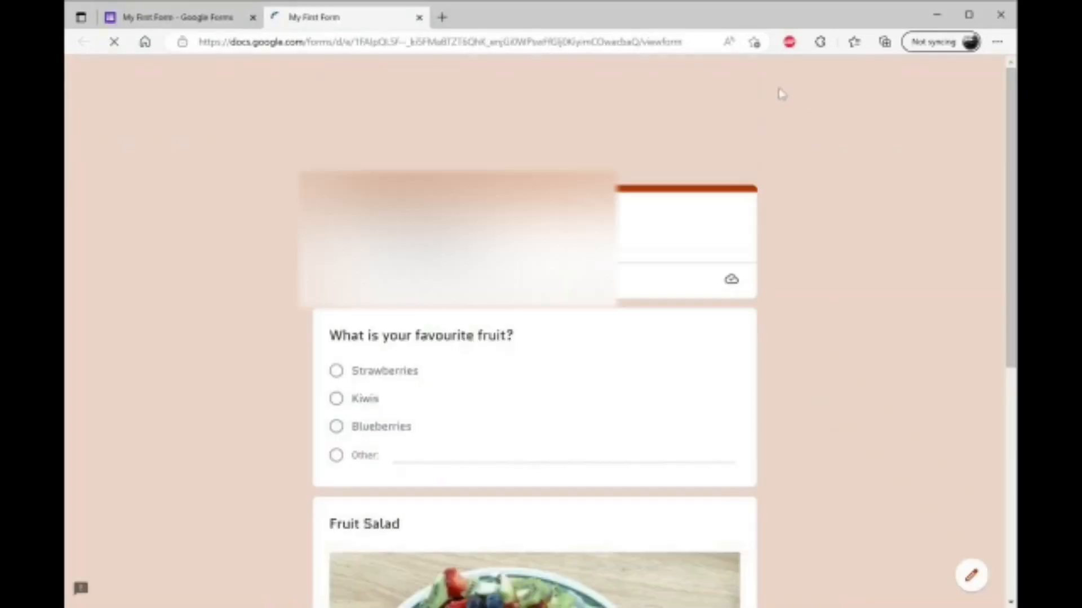
scroll(600, 310, "down", 2)
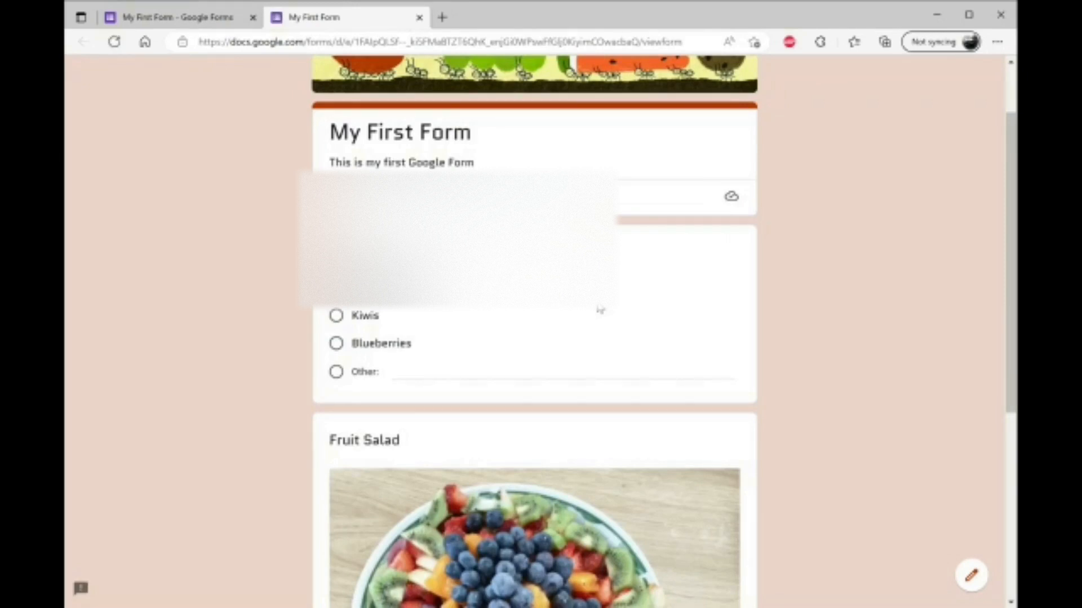
scroll(600, 309, "down", 3)
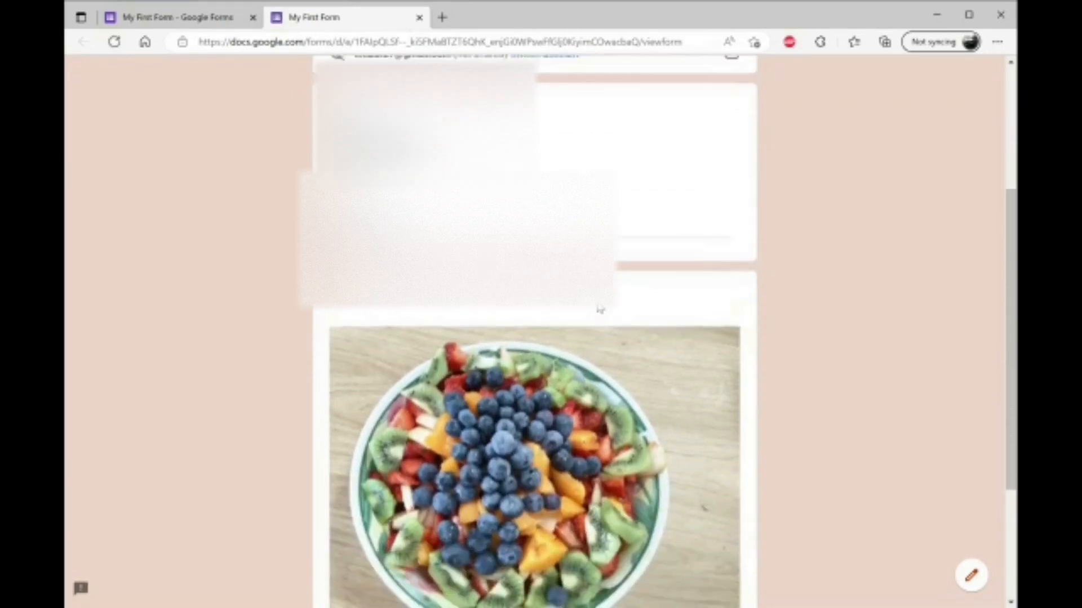
scroll(429, 248, "down", 3)
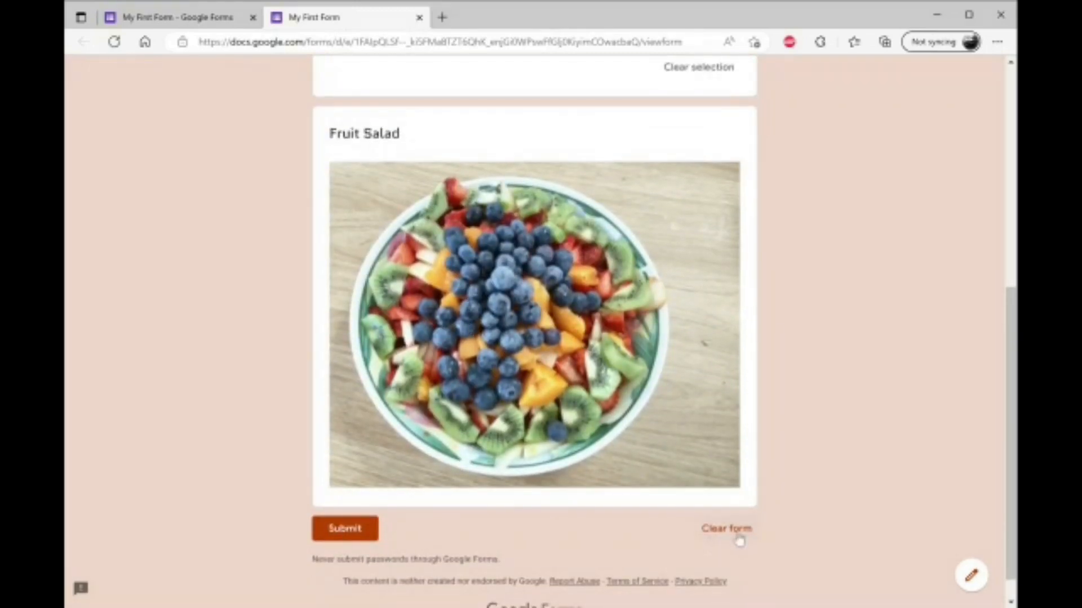
left_click(343, 536)
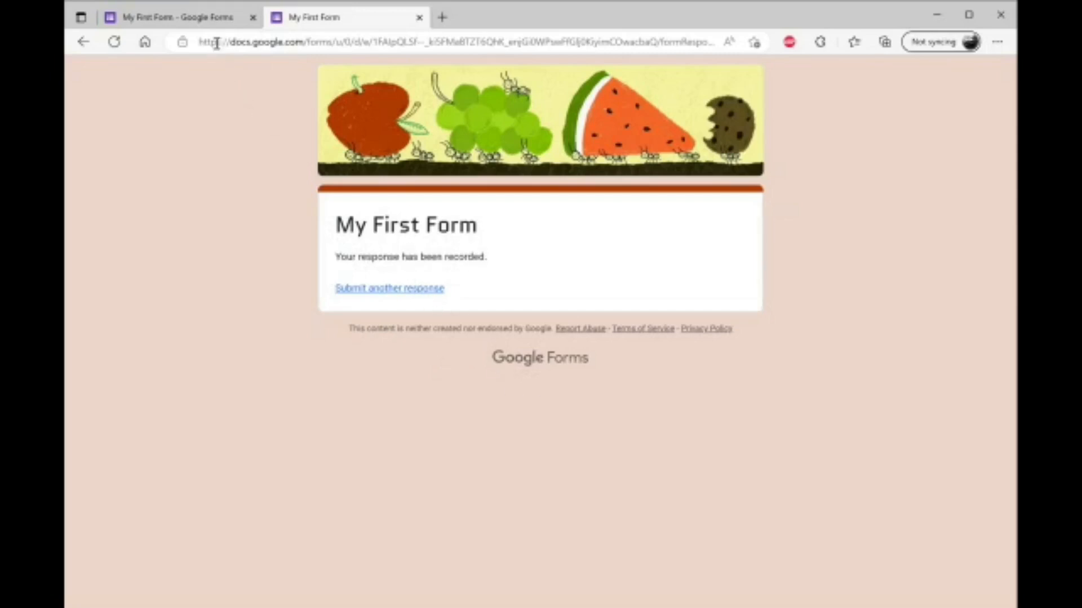
- Return to the form editor and review the email, link and embed HTML sending options and the form's additional actions
left_click(211, 22)
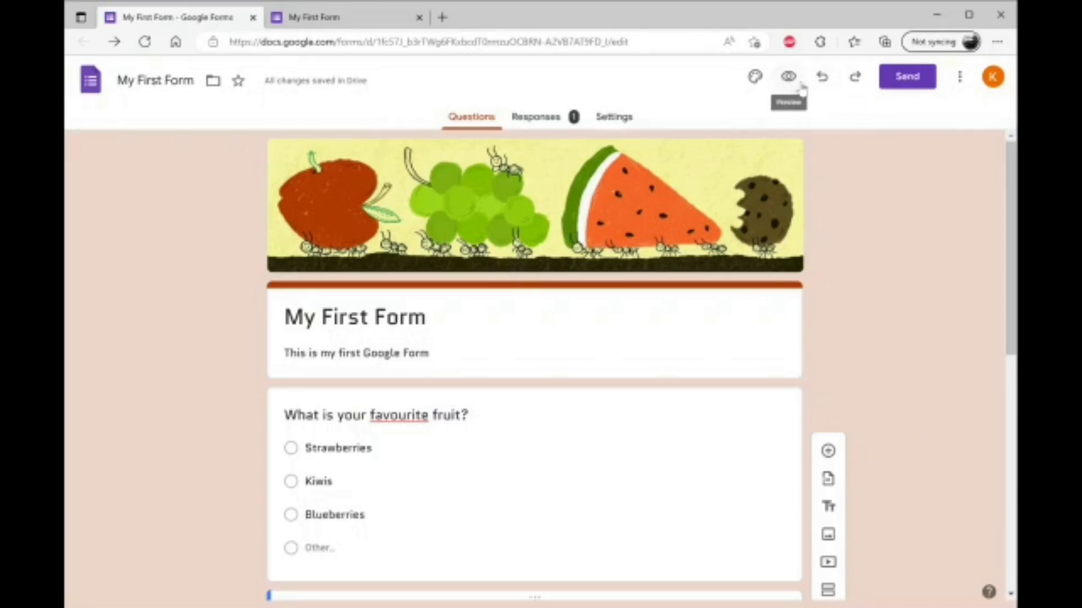
left_click(903, 89)
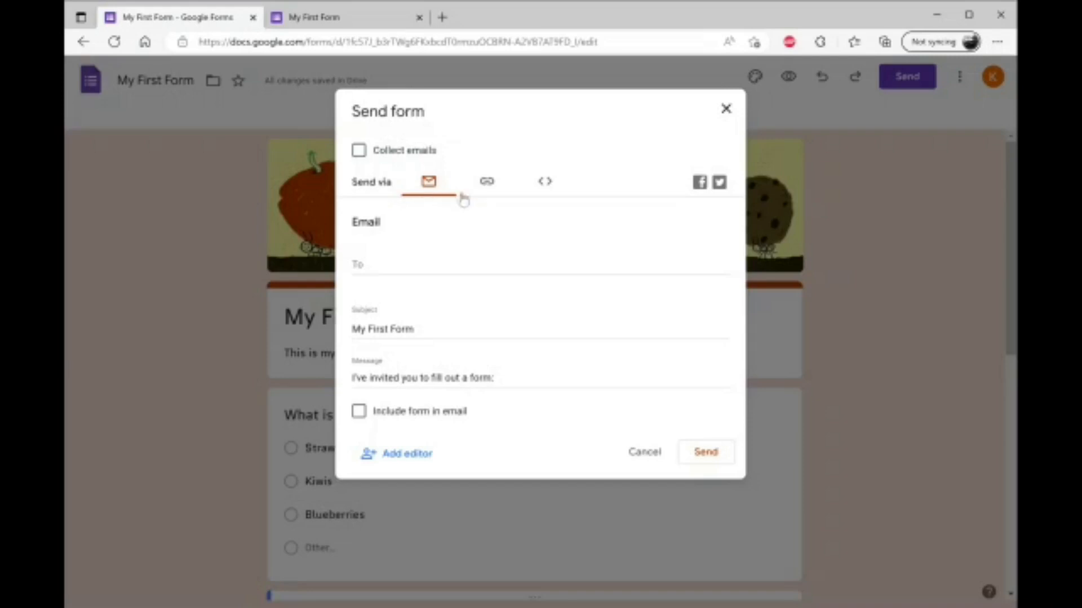
left_click(495, 186)
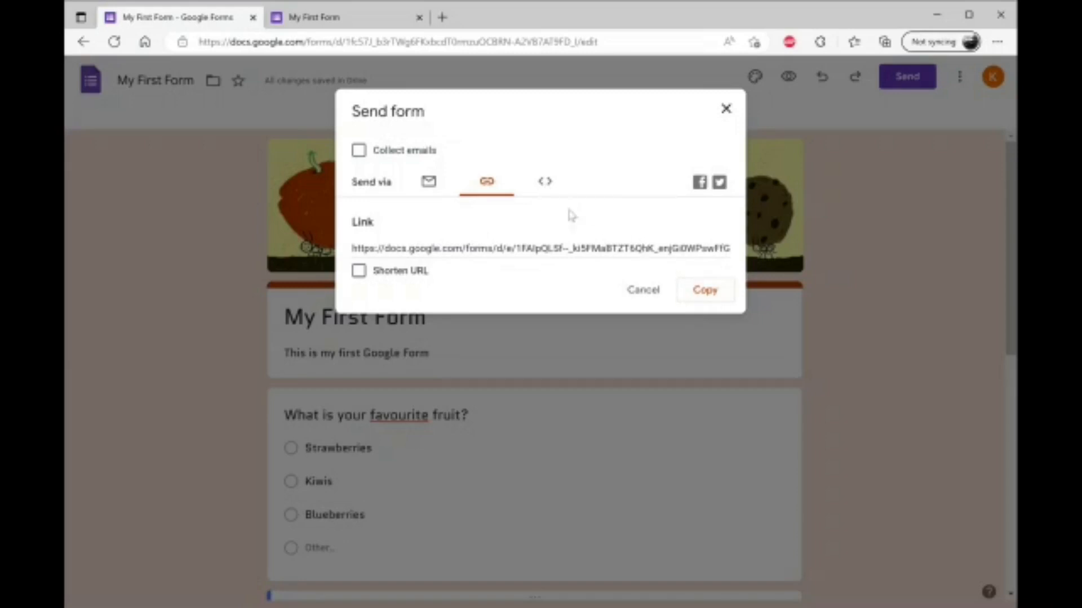
left_click(545, 181)
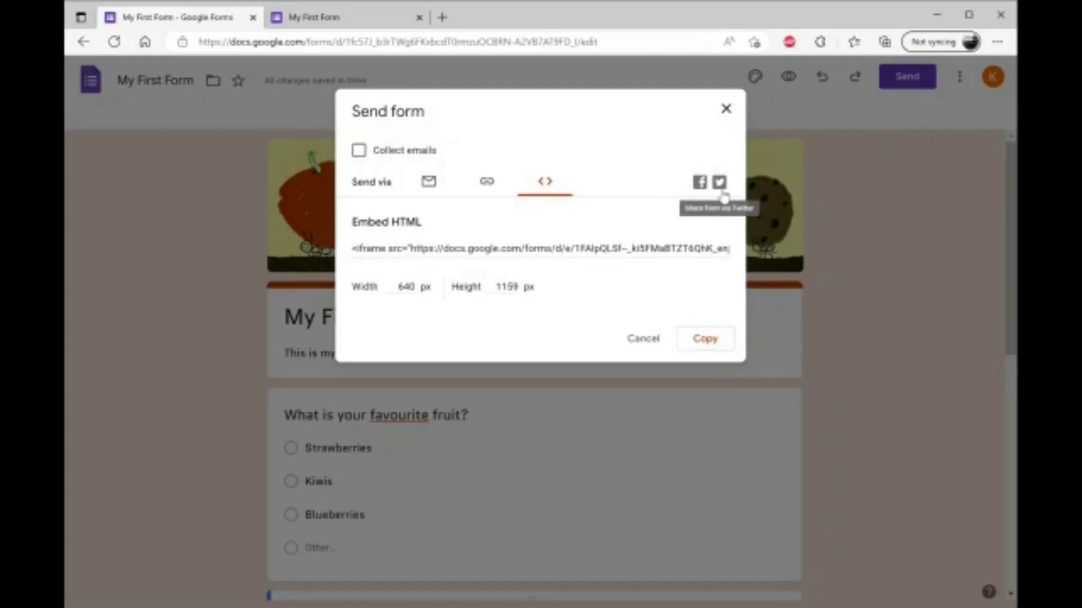
left_click(726, 109)
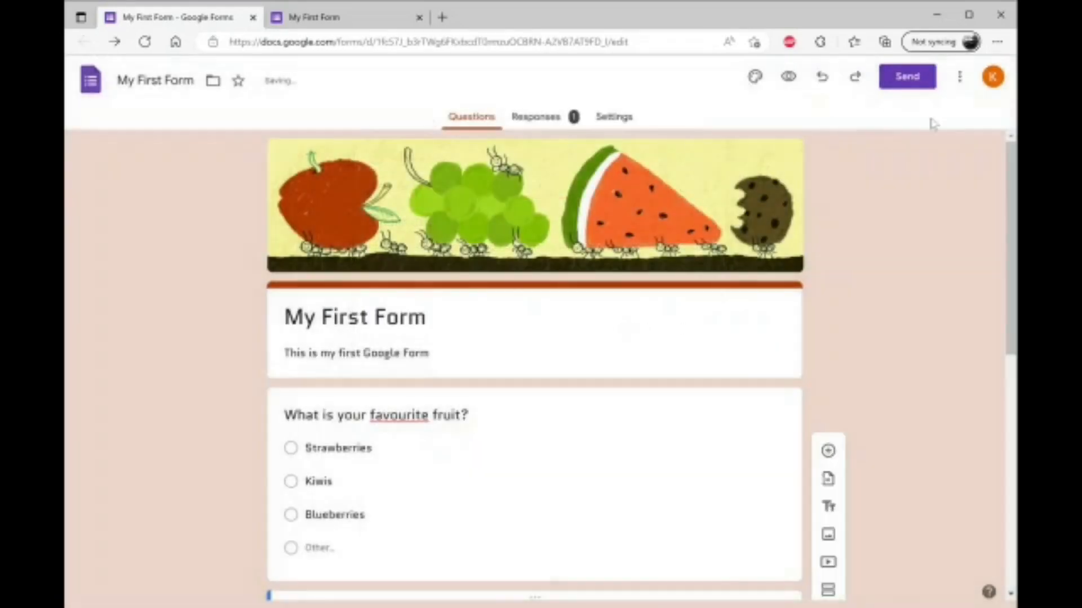
left_click(960, 81)
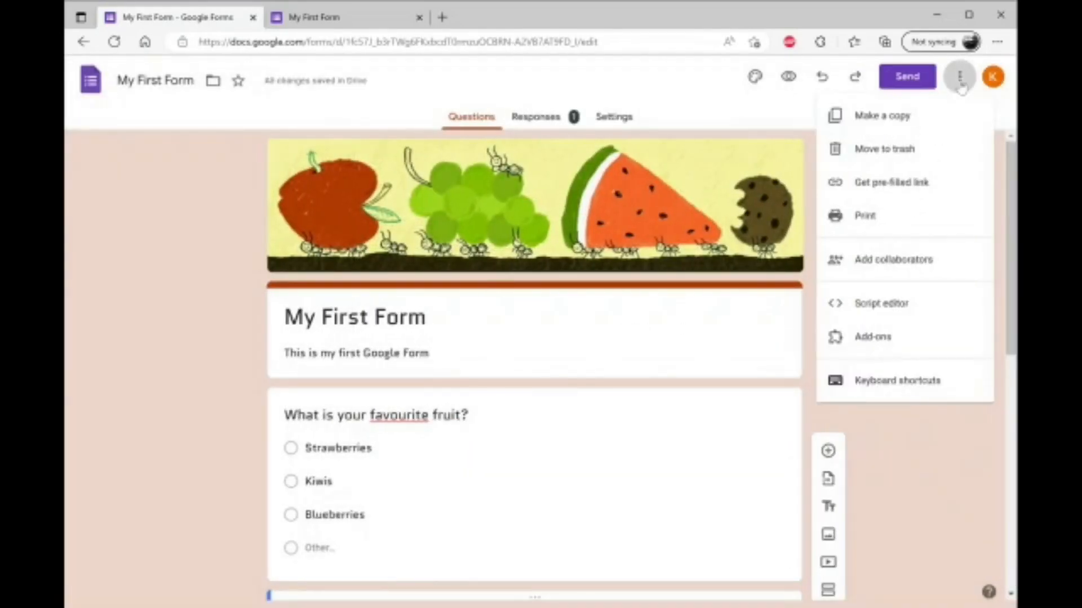
left_click(959, 81)
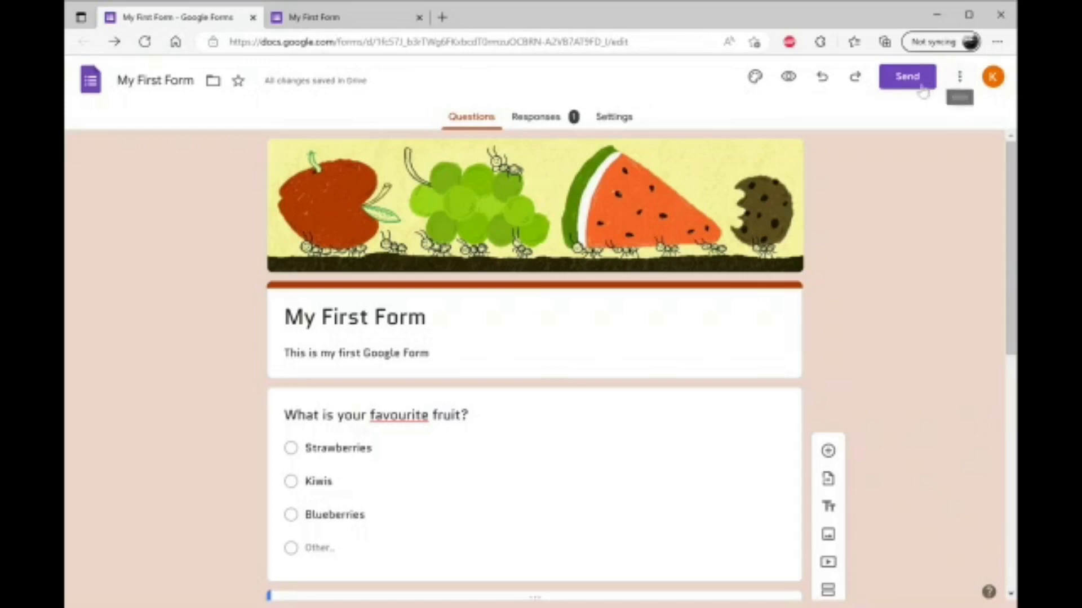
- Examine the form's collected responses in the summary, per-question and individual views
left_click(613, 117)
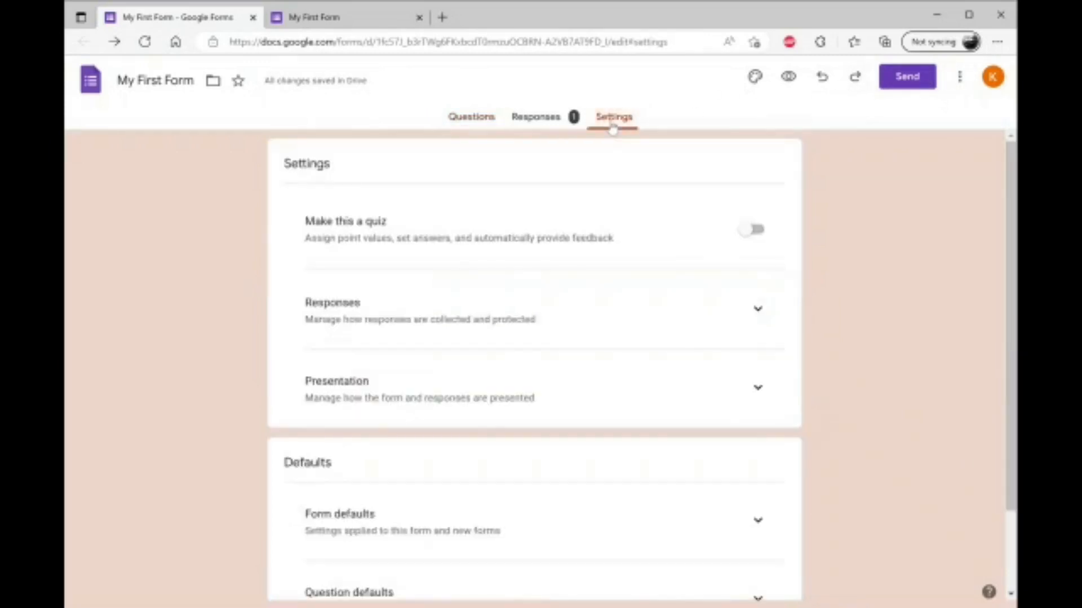
left_click(555, 119)
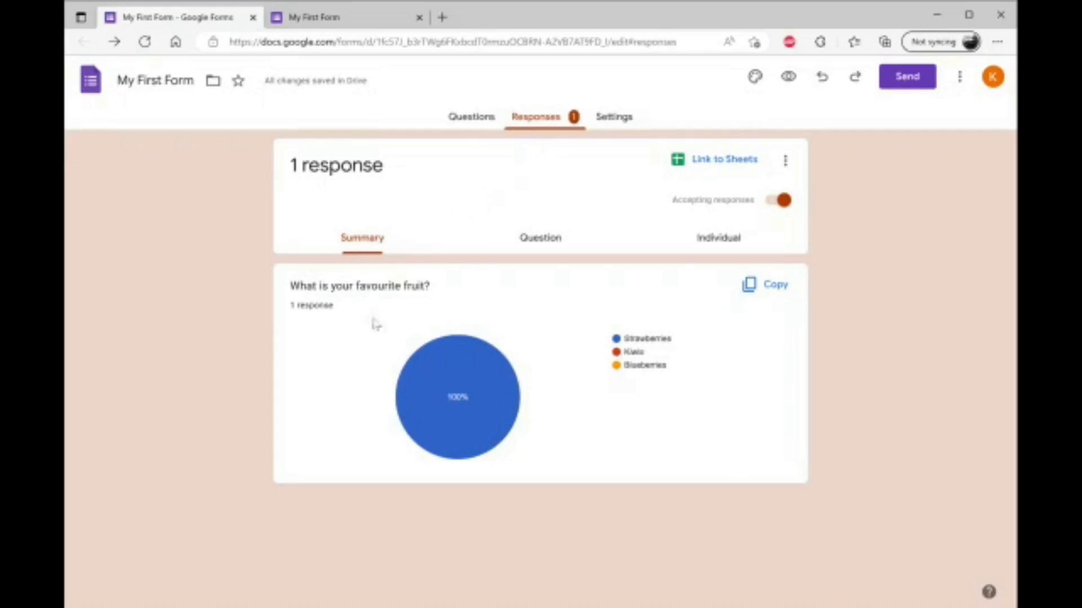
mouse_move(442, 390)
left_click(534, 241)
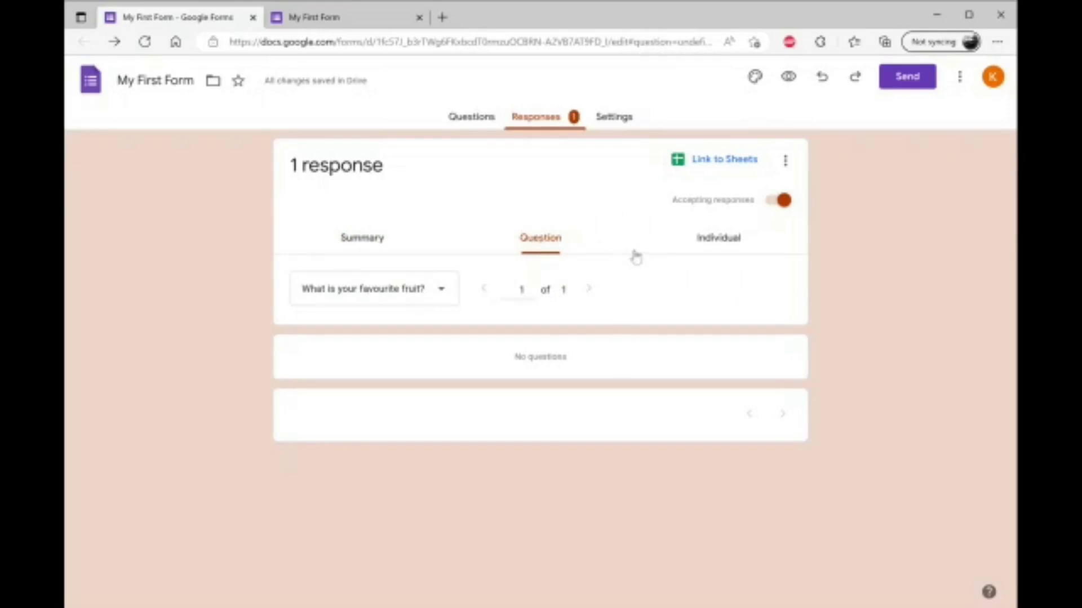
left_click(704, 247)
scroll(662, 309, "down", 5)
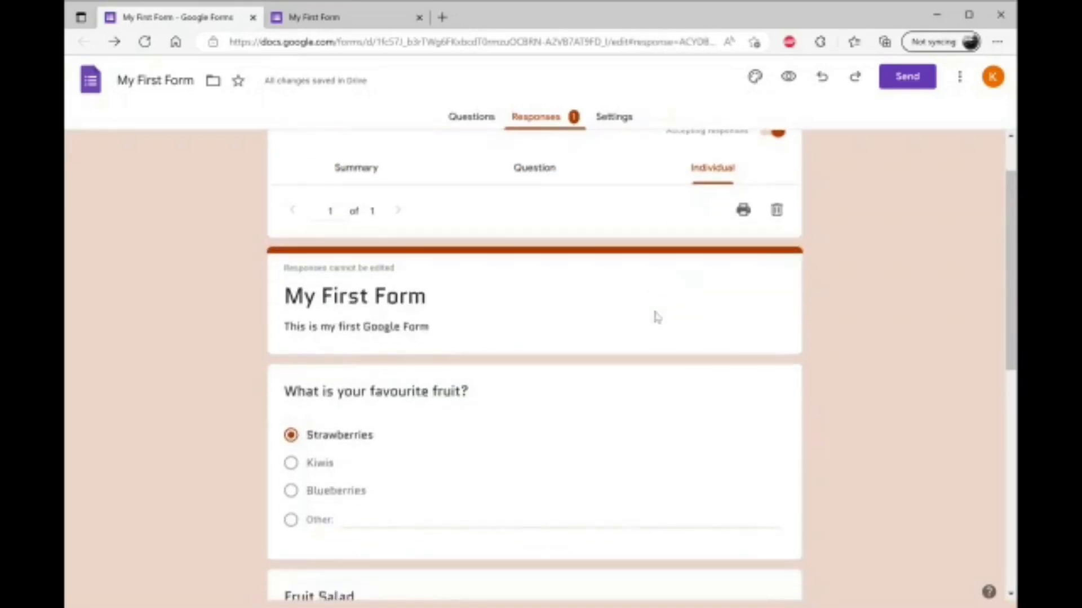
scroll(653, 315, "down", 5)
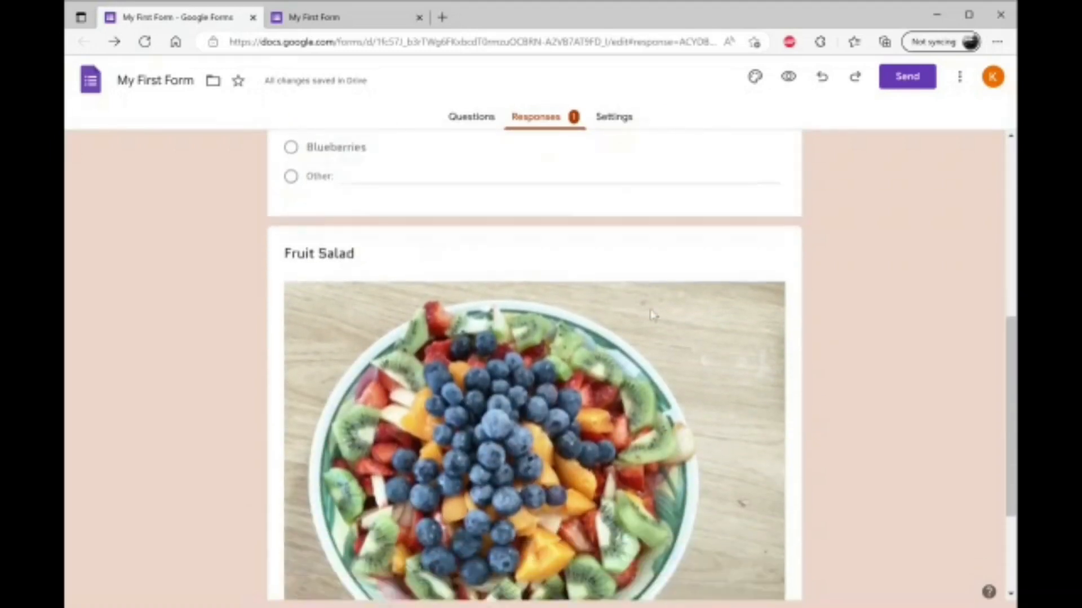
scroll(652, 312, "up", 10)
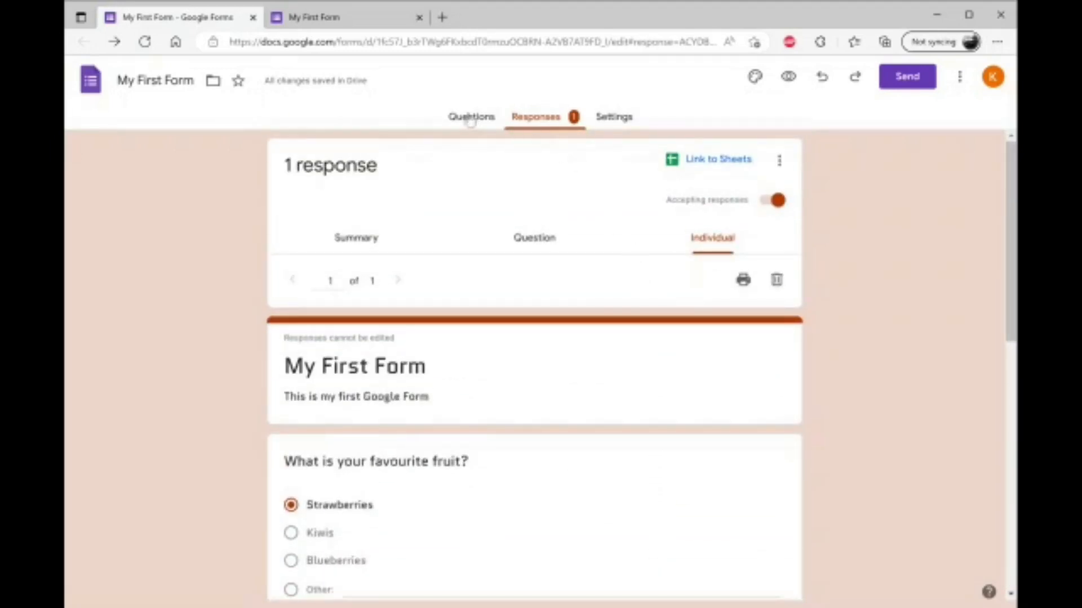
- Look over the form's quiz, response, presentation and default settings, and return to its questions
left_click(613, 118)
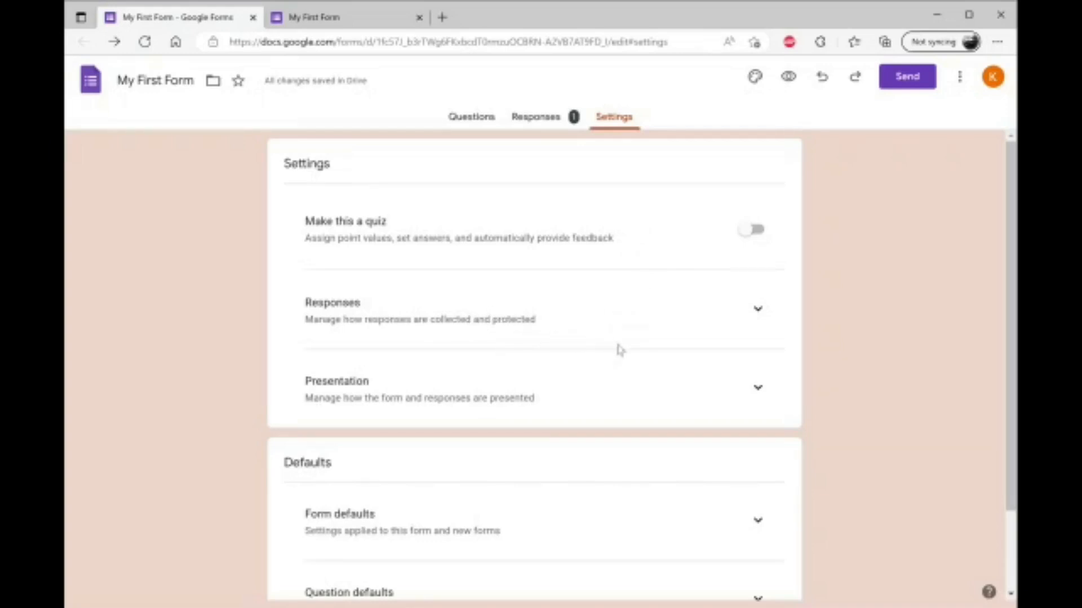
scroll(616, 347, "down", 2)
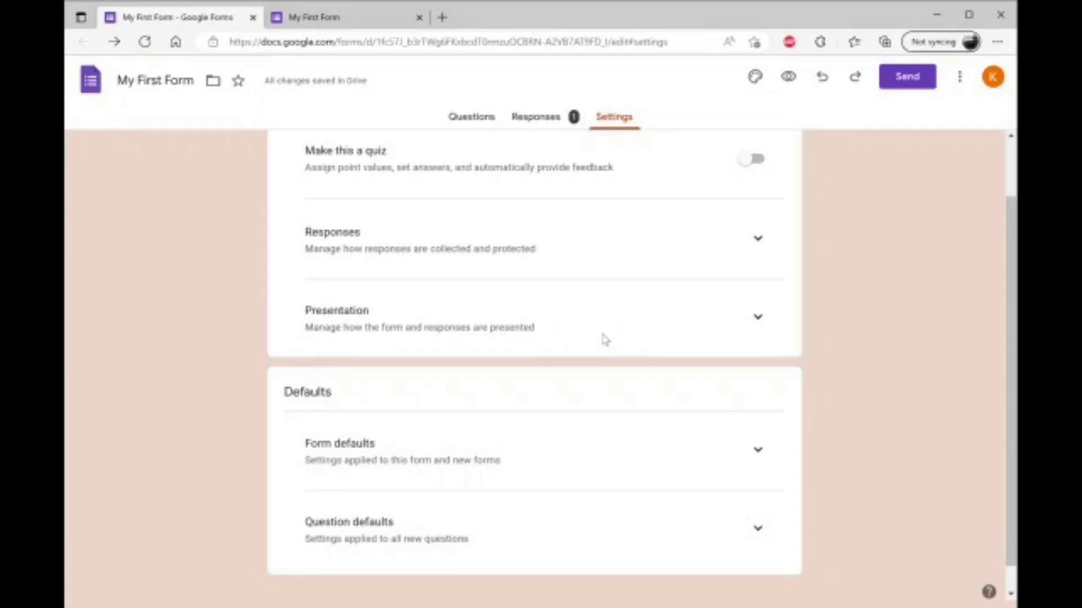
scroll(604, 338, "down", 1)
scroll(608, 372, "up", 3)
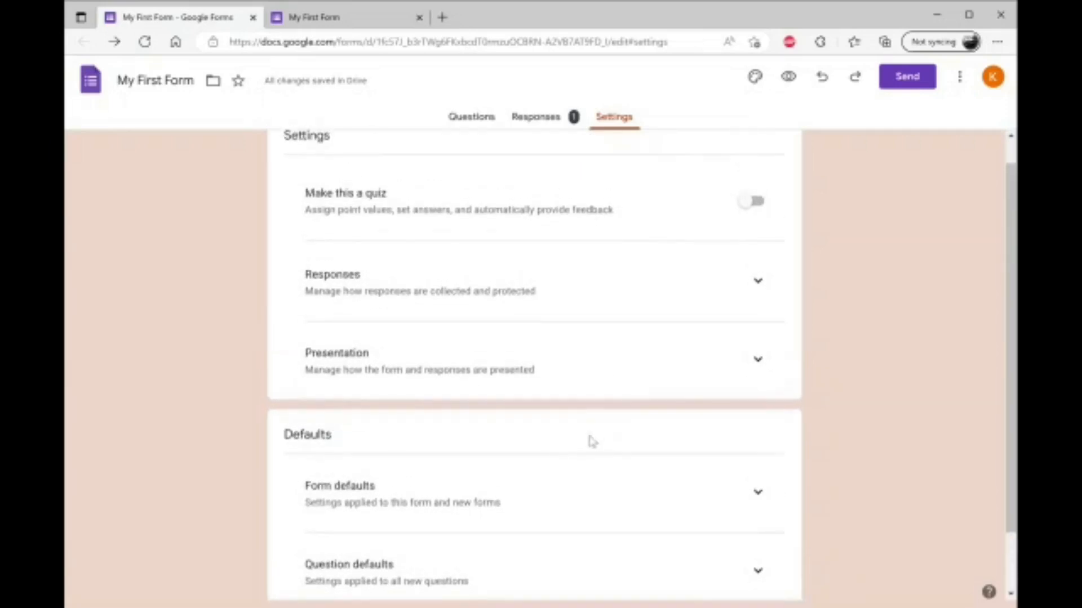
left_click(483, 120)
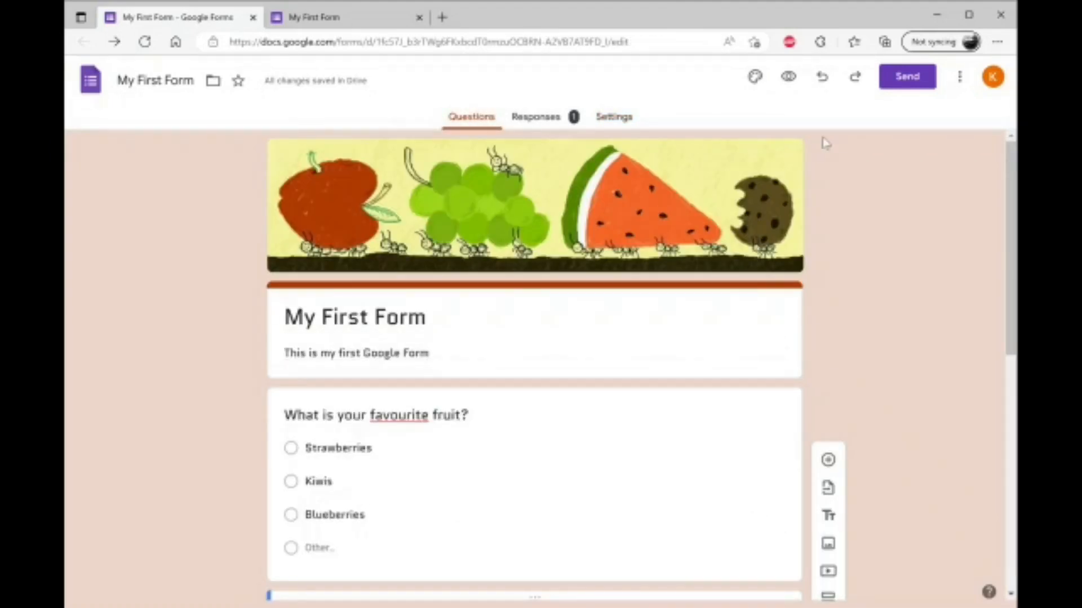